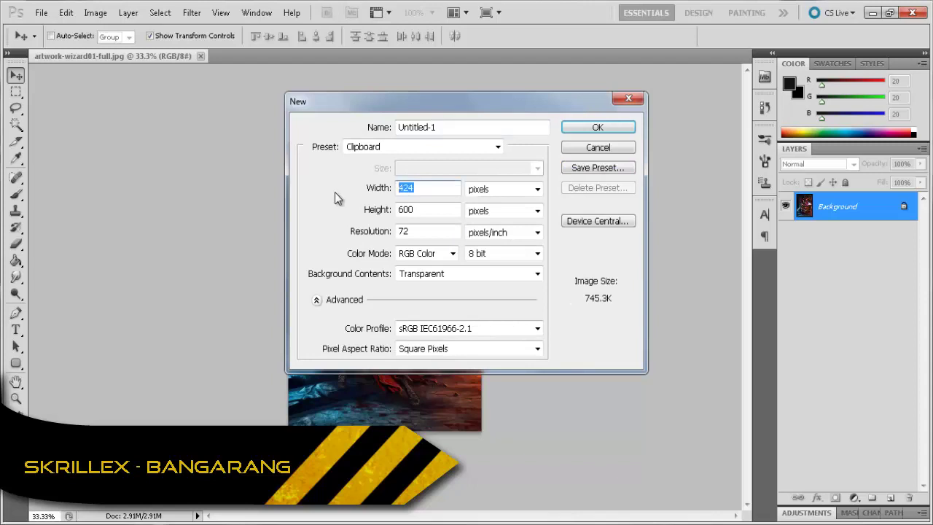
# - Create a new transparent RGB document 400 pixels wide at 72 pixels/inch
pyautogui.write('400')
pyautogui.press('Tab')
pyautogui.press('Return')
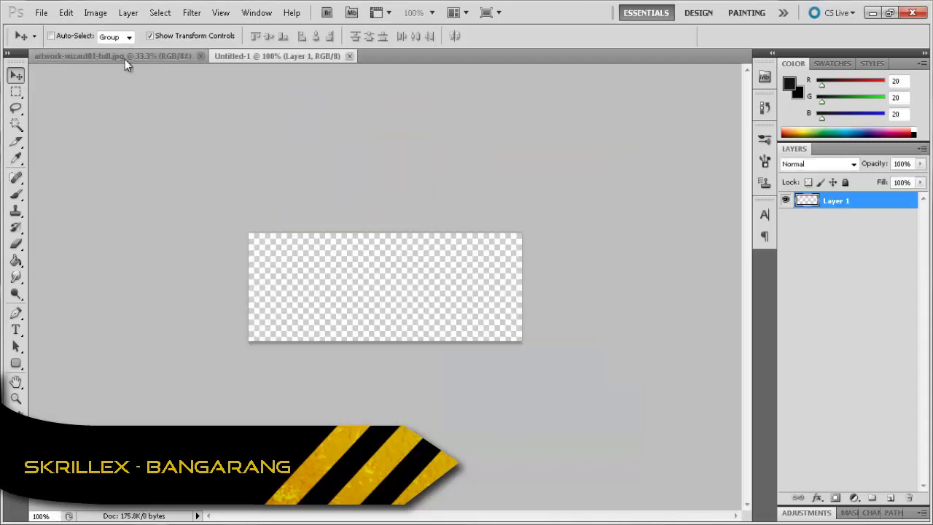
# - Bring the wizard artwork into the new document, scale it proportionally to 69.86% to frame the sorceress, and apply the transformation
pyautogui.click(125, 56)
pyautogui.click(275, 57)
pyautogui.moveTo(239, 138); pyautogui.dragTo(496, 353)
pyautogui.hotkey('ctrl', 't')
pyautogui.click(15, 346)
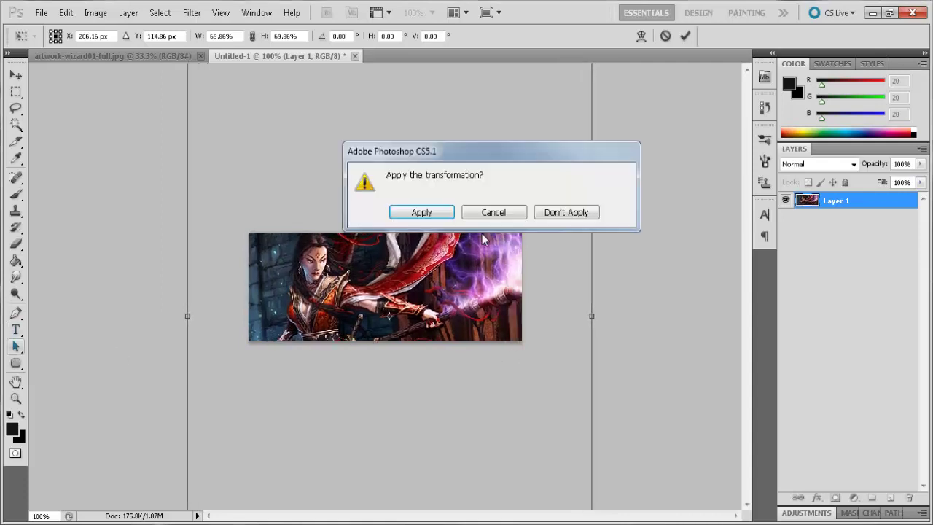
pyautogui.click(420, 211)
# - Flip the artwork layer horizontally
pyautogui.click(65, 12)
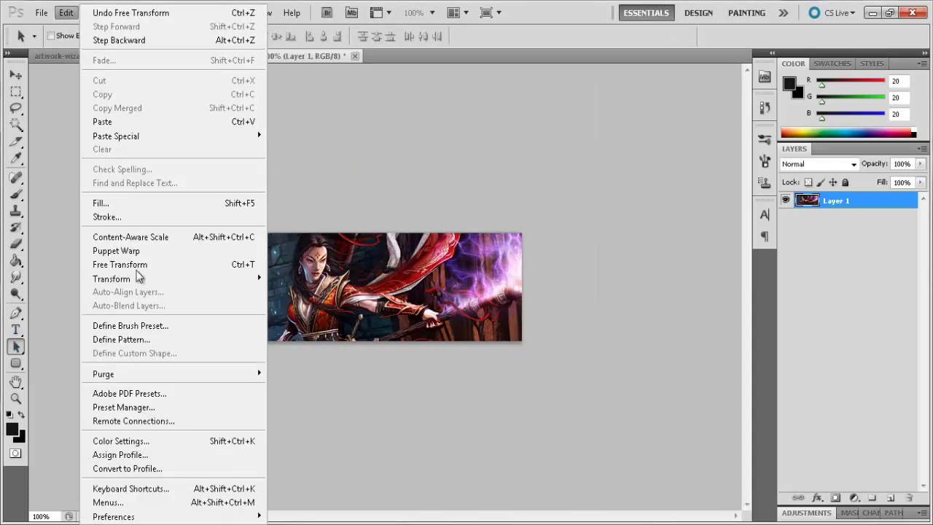
pyautogui.moveTo(114, 275)
pyautogui.click(342, 477)
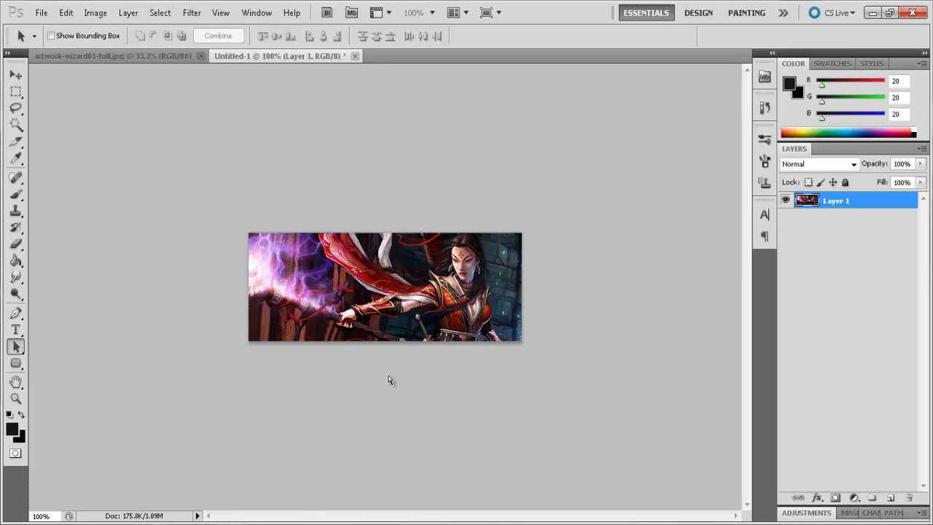
# - With the Smudge tool at size 4 and 90% strength, smear the sorceress's near hand and the lower right corner of the artwork into diagonal streaks
pyautogui.hotkey('ctrl', '+')
pyautogui.hotkey('ctrl', '+')
pyautogui.click(15, 277)
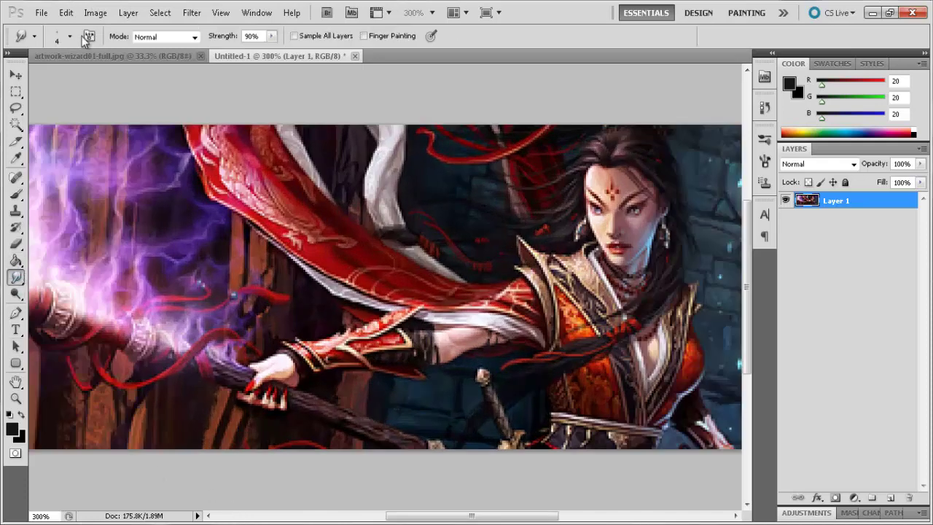
pyautogui.moveTo(472, 517); pyautogui.dragTo(533, 516)
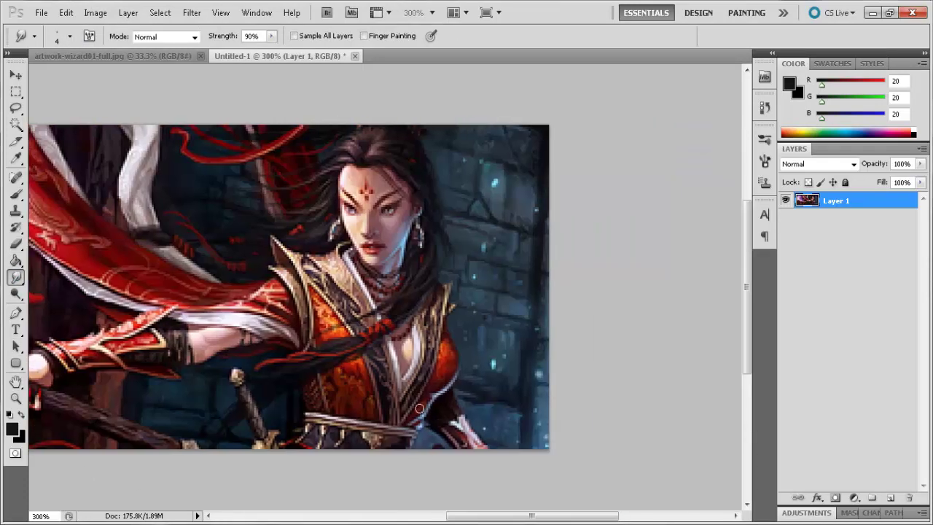
pyautogui.moveTo(441, 422)
pyautogui.mouseDown()
pyautogui.moveTo(414, 444)
pyautogui.moveTo(458, 407)
pyautogui.moveTo(414, 446)
pyautogui.mouseUp()
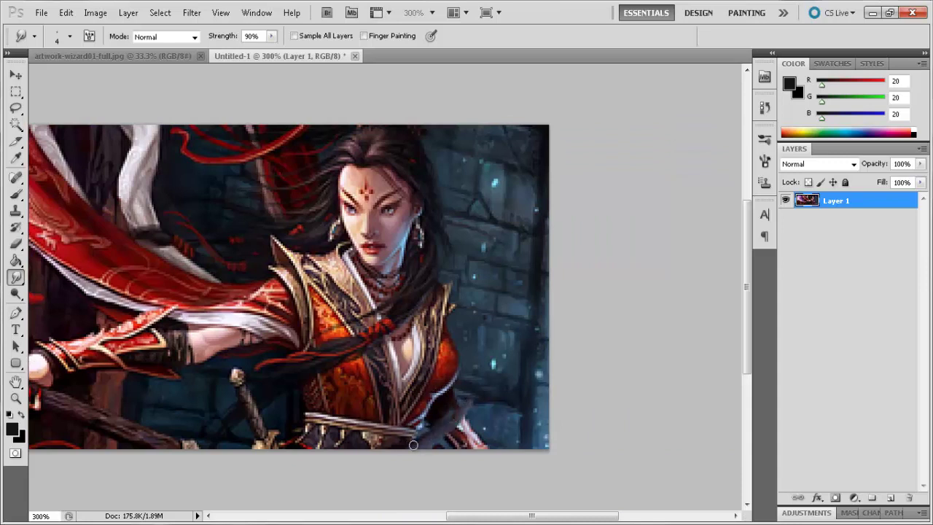
pyautogui.moveTo(539, 364); pyautogui.dragTo(421, 445)
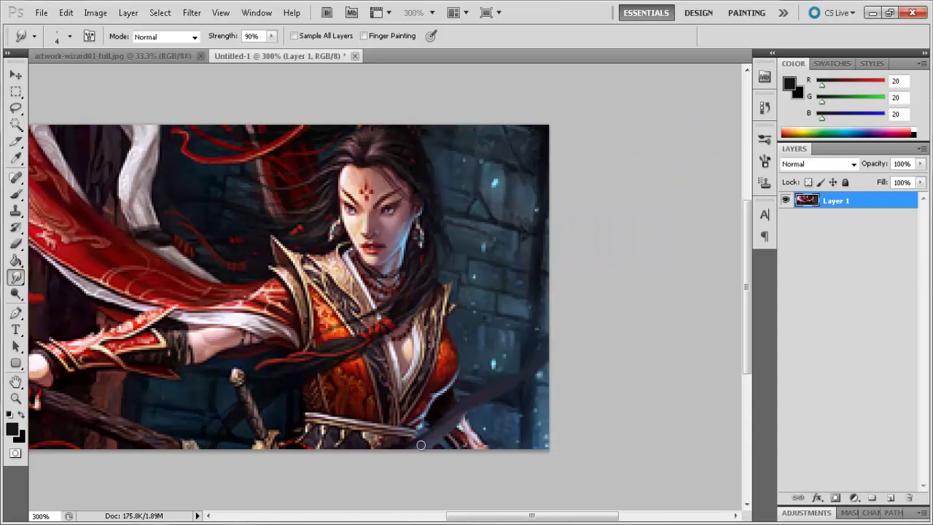
pyautogui.moveTo(463, 422)
pyautogui.mouseDown()
pyautogui.moveTo(489, 406)
pyautogui.moveTo(474, 426)
pyautogui.mouseUp()
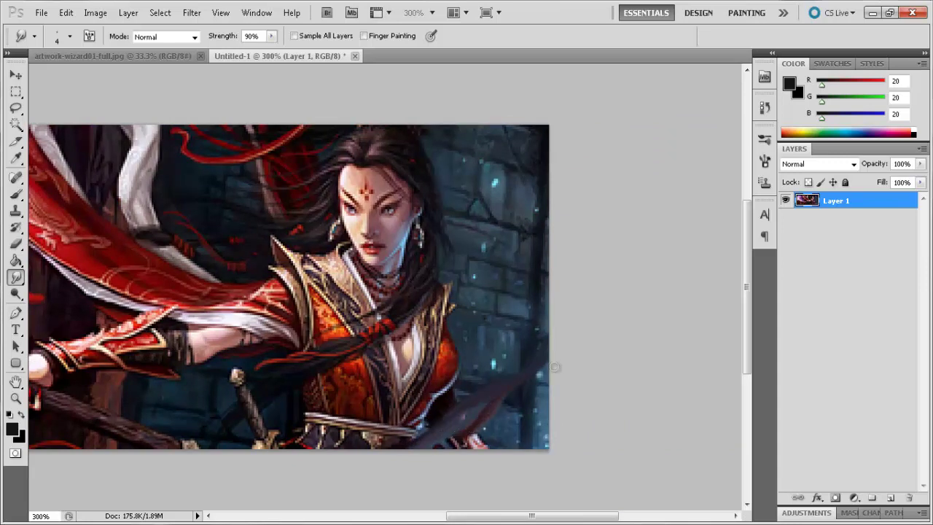
pyautogui.moveTo(555, 371)
pyautogui.mouseDown()
pyautogui.moveTo(471, 429)
pyautogui.moveTo(469, 443)
pyautogui.moveTo(460, 425)
pyautogui.moveTo(462, 436)
pyautogui.moveTo(451, 434)
pyautogui.moveTo(486, 397)
pyautogui.moveTo(447, 430)
pyautogui.moveTo(538, 361)
pyautogui.moveTo(487, 411)
pyautogui.moveTo(556, 343)
pyautogui.moveTo(472, 443)
pyautogui.moveTo(522, 409)
pyautogui.moveTo(483, 443)
pyautogui.moveTo(519, 419)
pyautogui.moveTo(493, 428)
pyautogui.moveTo(522, 398)
pyautogui.moveTo(480, 440)
pyautogui.moveTo(536, 367)
pyautogui.moveTo(474, 438)
pyautogui.moveTo(493, 412)
pyautogui.moveTo(555, 362)
pyautogui.moveTo(496, 423)
pyautogui.moveTo(524, 393)
pyautogui.moveTo(510, 421)
pyautogui.moveTo(425, 451)
pyautogui.moveTo(490, 401)
pyautogui.moveTo(429, 445)
pyautogui.moveTo(476, 420)
pyautogui.moveTo(549, 343)
pyautogui.moveTo(450, 449)
pyautogui.moveTo(402, 449)
pyautogui.moveTo(415, 432)
pyautogui.moveTo(507, 378)
pyautogui.moveTo(447, 400)
pyautogui.moveTo(540, 327)
pyautogui.moveTo(482, 414)
pyautogui.moveTo(527, 403)
pyautogui.moveTo(487, 448)
pyautogui.moveTo(553, 428)
pyautogui.mouseUp()
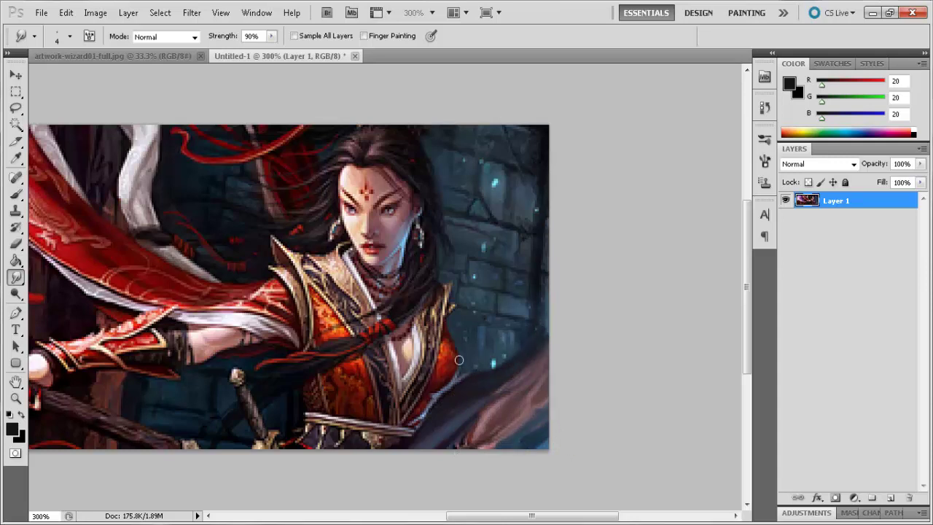
# - Smudge the stone wall beside her chest diagonally upward, pulling the orange and red costume colours out to the canvas edge
pyautogui.moveTo(459, 360); pyautogui.dragTo(454, 372)
pyautogui.moveTo(495, 336)
pyautogui.mouseDown()
pyautogui.moveTo(533, 302)
pyautogui.moveTo(555, 253)
pyautogui.moveTo(459, 371)
pyautogui.moveTo(538, 290)
pyautogui.moveTo(471, 368)
pyautogui.moveTo(488, 329)
pyautogui.moveTo(556, 292)
pyautogui.moveTo(496, 364)
pyautogui.moveTo(555, 293)
pyautogui.moveTo(519, 355)
pyautogui.moveTo(548, 303)
pyautogui.moveTo(555, 313)
pyautogui.moveTo(530, 346)
pyautogui.moveTo(465, 366)
pyautogui.moveTo(499, 307)
pyautogui.moveTo(464, 359)
pyautogui.mouseUp()
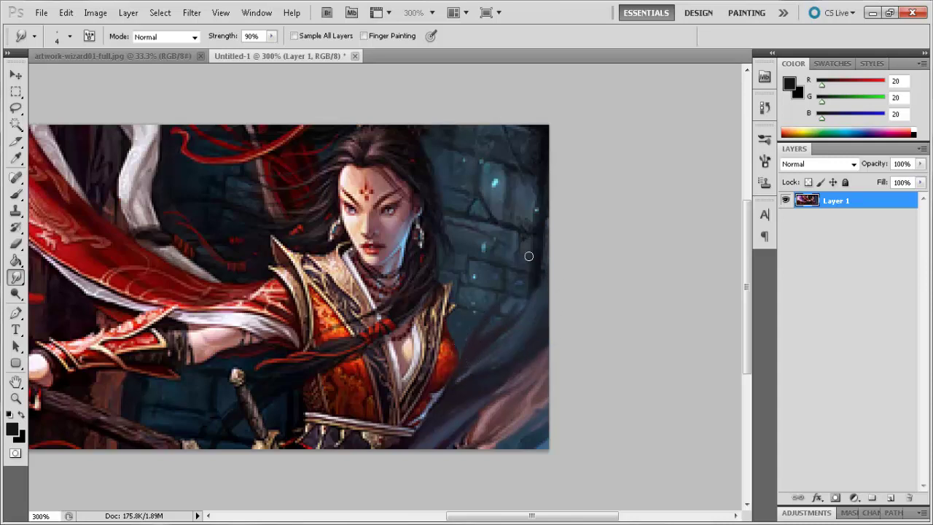
pyautogui.moveTo(444, 318); pyautogui.dragTo(458, 297)
pyautogui.moveTo(449, 329); pyautogui.dragTo(476, 295)
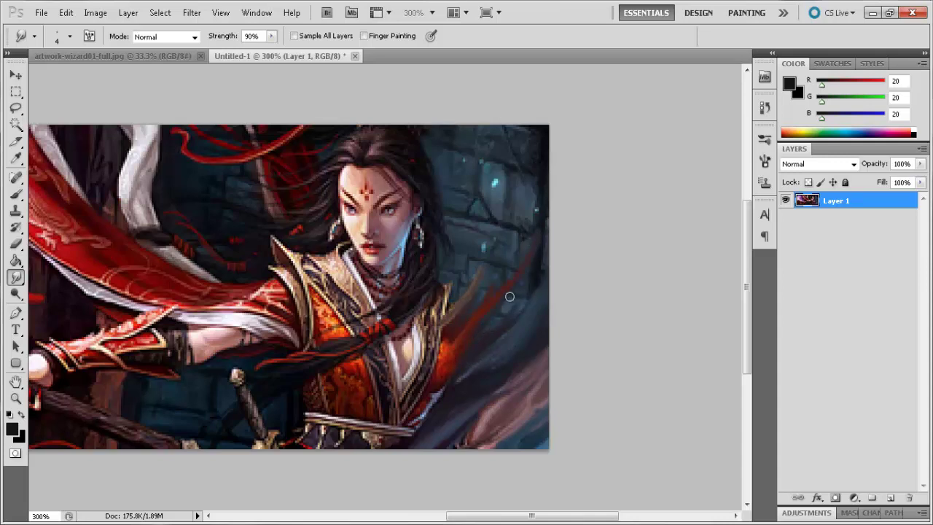
pyautogui.moveTo(510, 296); pyautogui.dragTo(560, 253)
pyautogui.moveTo(430, 406); pyautogui.dragTo(425, 404)
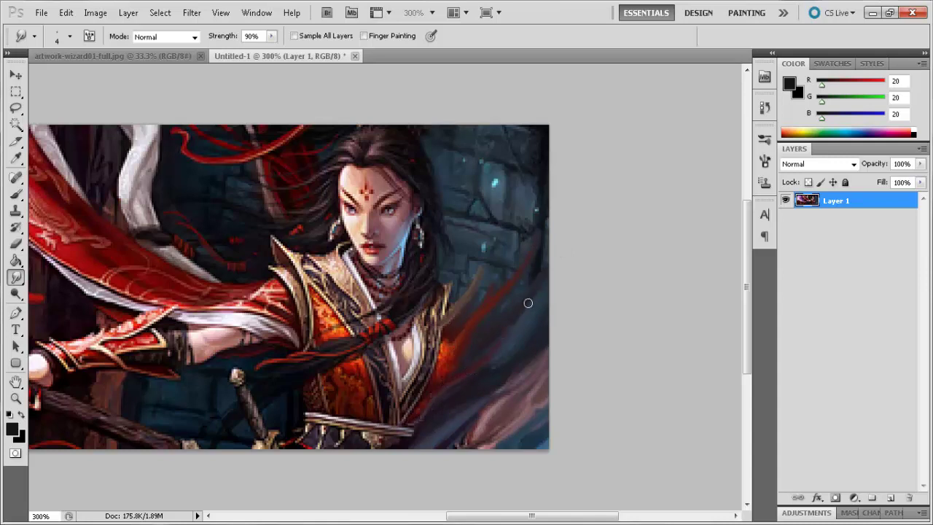
pyautogui.moveTo(528, 303)
pyautogui.mouseDown()
pyautogui.moveTo(451, 448)
pyautogui.moveTo(513, 405)
pyautogui.moveTo(481, 444)
pyautogui.moveTo(489, 419)
pyautogui.moveTo(476, 425)
pyautogui.moveTo(544, 379)
pyautogui.moveTo(502, 415)
pyautogui.mouseUp()
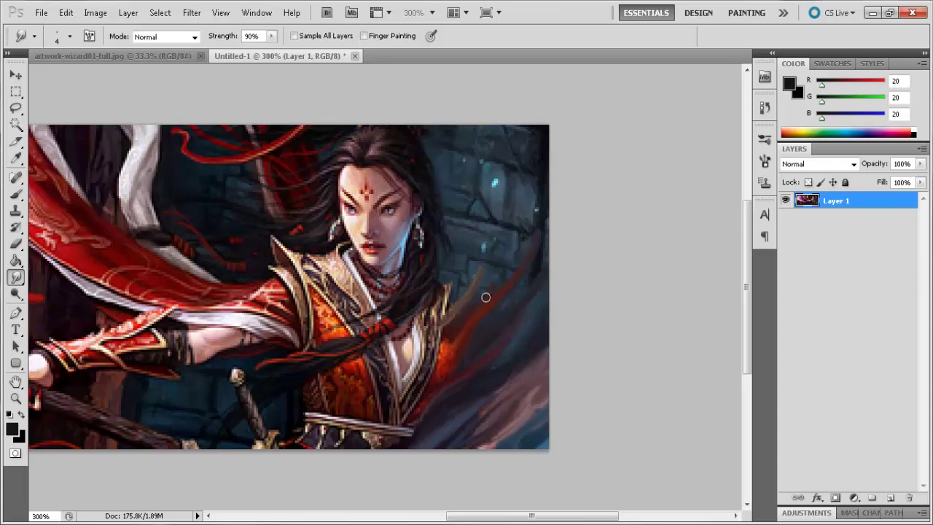
pyautogui.moveTo(486, 298)
pyautogui.mouseDown()
pyautogui.moveTo(531, 275)
pyautogui.moveTo(501, 309)
pyautogui.moveTo(553, 232)
pyautogui.moveTo(486, 283)
pyautogui.moveTo(494, 288)
pyautogui.moveTo(555, 208)
pyautogui.mouseUp()
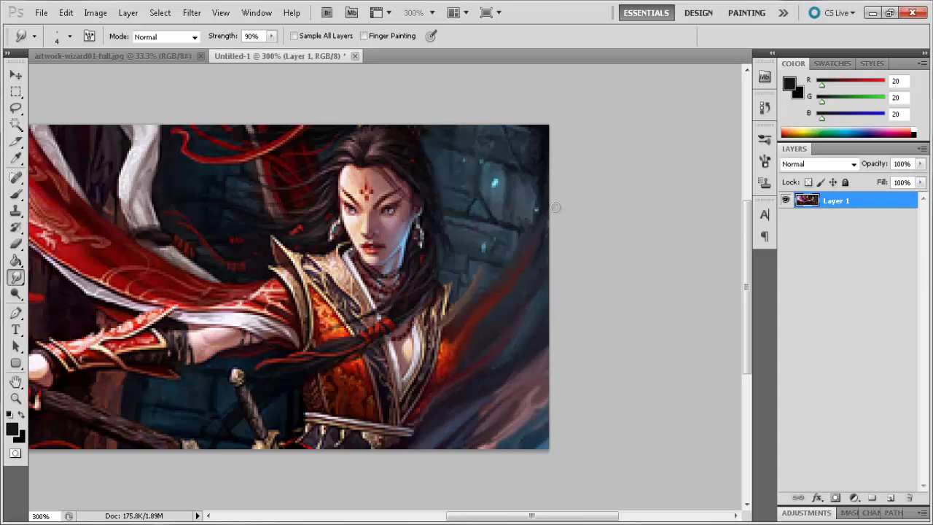
# - Smudge the tan shoulder trim and the stone wall behind her head into streaks reaching the artwork's upper right corner
pyautogui.moveTo(446, 292)
pyautogui.mouseDown()
pyautogui.moveTo(549, 175)
pyautogui.moveTo(441, 304)
pyautogui.moveTo(459, 300)
pyautogui.moveTo(538, 191)
pyautogui.moveTo(508, 252)
pyautogui.mouseUp()
pyautogui.moveTo(448, 284)
pyautogui.mouseDown()
pyautogui.moveTo(494, 234)
pyautogui.moveTo(453, 270)
pyautogui.moveTo(472, 266)
pyautogui.moveTo(520, 199)
pyautogui.moveTo(537, 196)
pyautogui.moveTo(487, 281)
pyautogui.moveTo(480, 241)
pyautogui.moveTo(435, 264)
pyautogui.moveTo(532, 157)
pyautogui.moveTo(500, 213)
pyautogui.moveTo(555, 131)
pyautogui.mouseUp()
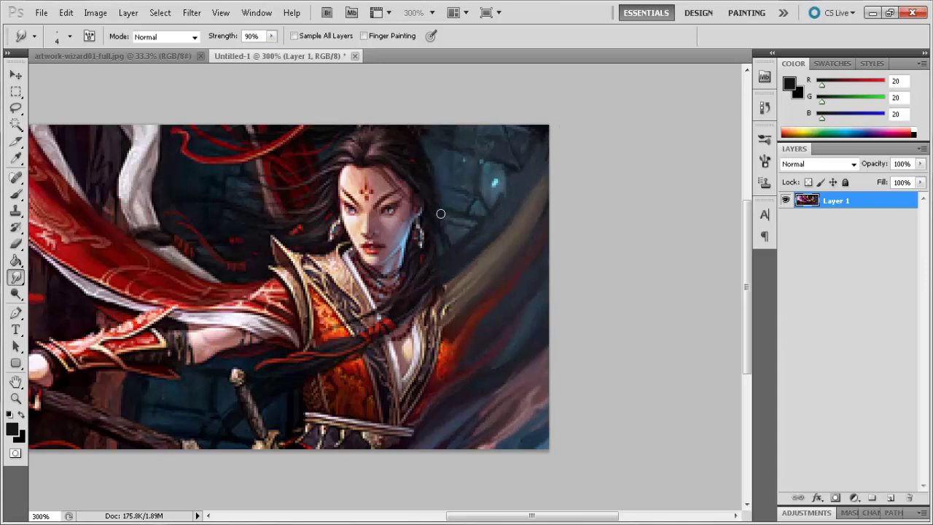
pyautogui.moveTo(432, 256)
pyautogui.mouseDown()
pyautogui.moveTo(458, 193)
pyautogui.moveTo(502, 159)
pyautogui.moveTo(517, 163)
pyautogui.moveTo(460, 233)
pyautogui.moveTo(441, 217)
pyautogui.moveTo(477, 166)
pyautogui.moveTo(445, 221)
pyautogui.moveTo(520, 178)
pyautogui.mouseUp()
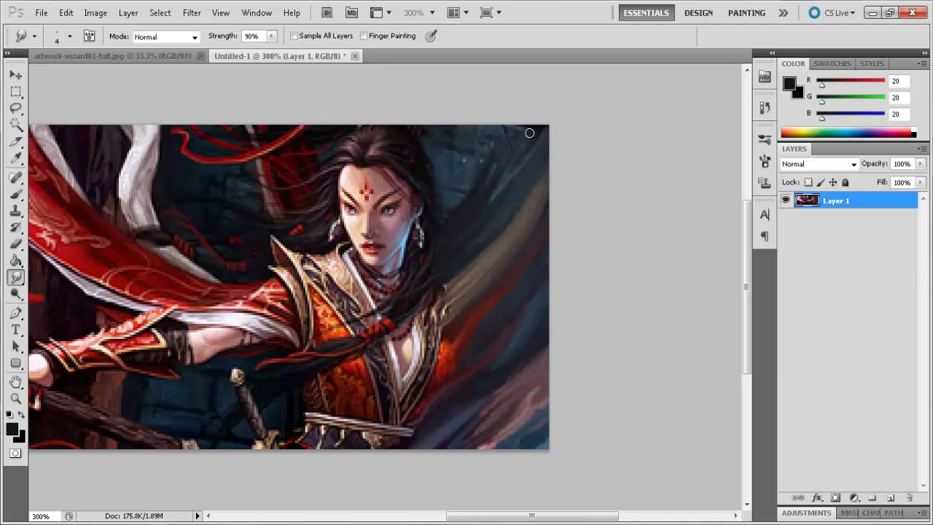
pyautogui.moveTo(530, 133); pyautogui.dragTo(493, 186)
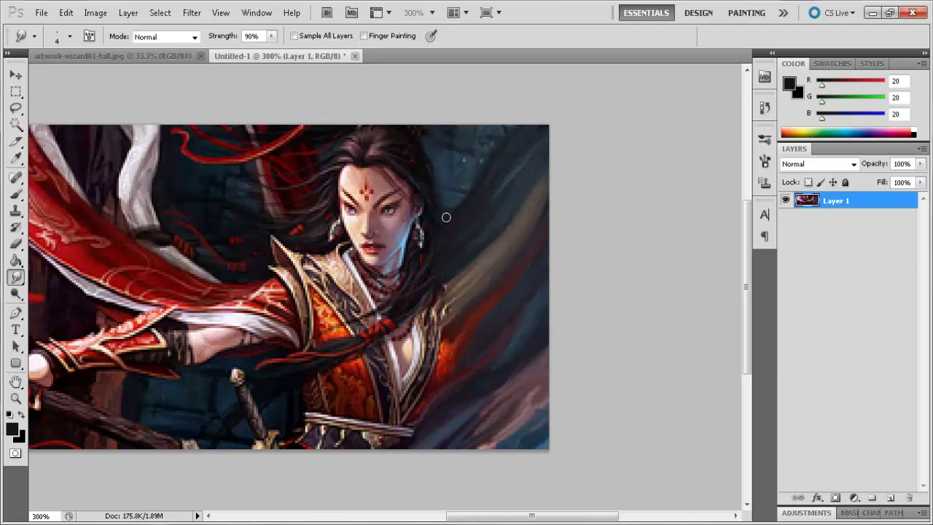
pyautogui.moveTo(447, 217)
pyautogui.mouseDown()
pyautogui.moveTo(461, 190)
pyautogui.moveTo(438, 202)
pyautogui.moveTo(522, 105)
pyautogui.moveTo(457, 200)
pyautogui.moveTo(488, 158)
pyautogui.moveTo(436, 195)
pyautogui.moveTo(463, 138)
pyautogui.moveTo(432, 176)
pyautogui.moveTo(503, 115)
pyautogui.moveTo(444, 183)
pyautogui.moveTo(500, 117)
pyautogui.moveTo(445, 196)
pyautogui.moveTo(456, 157)
pyautogui.moveTo(447, 176)
pyautogui.moveTo(482, 120)
pyautogui.mouseUp()
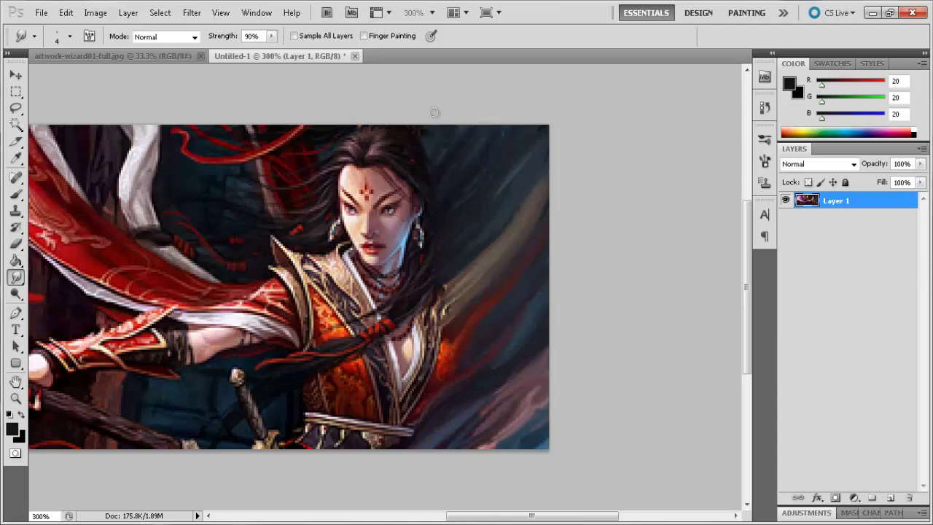
pyautogui.moveTo(427, 137); pyautogui.dragTo(429, 148)
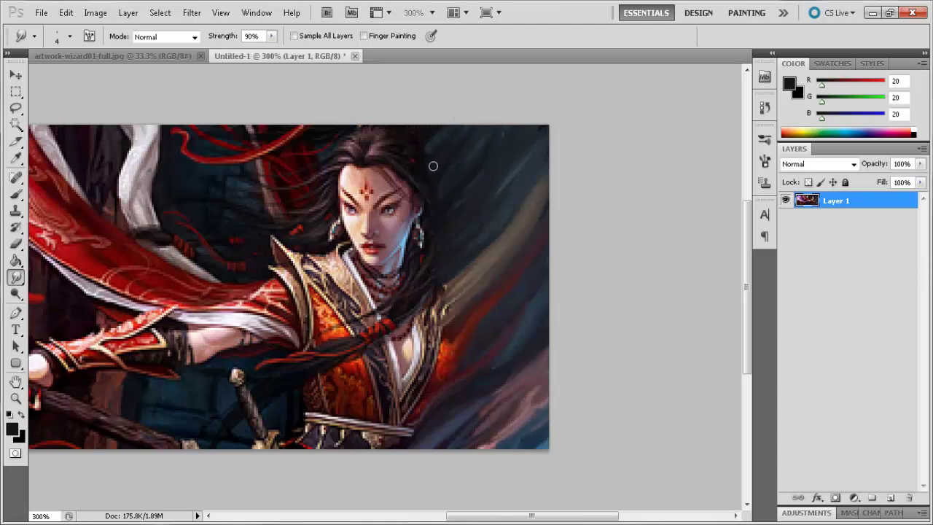
# - Flip the smudged artwork layer horizontally again
pyautogui.hotkey('ctrl', '1')
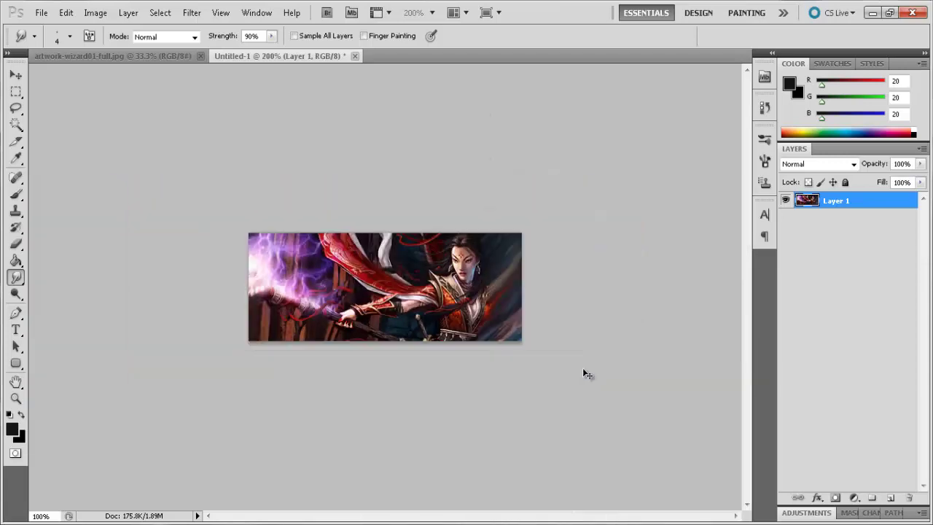
pyautogui.click(65, 13)
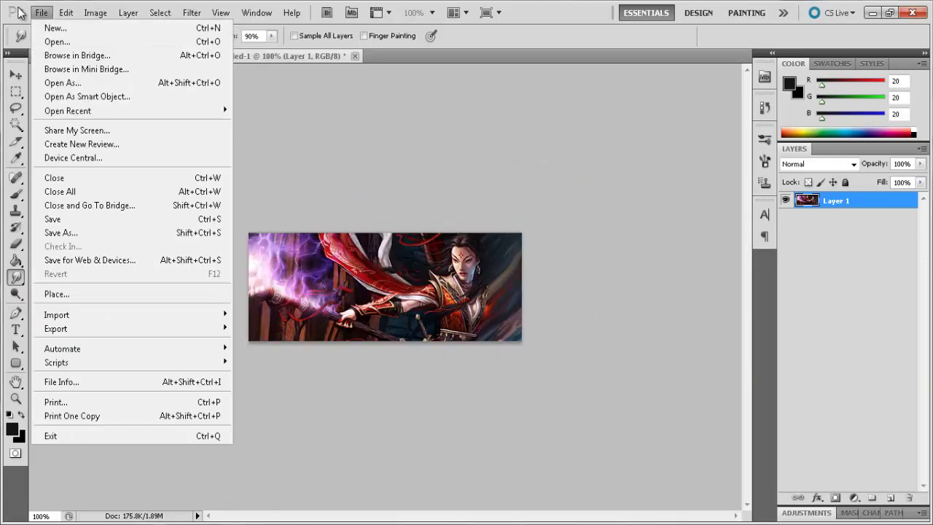
pyautogui.press('Right')
pyautogui.moveTo(146, 279)
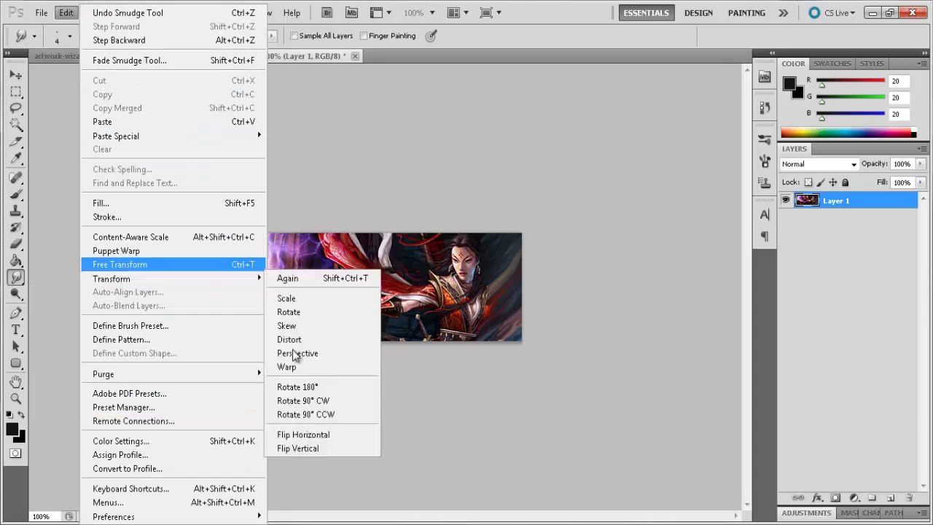
pyautogui.click(350, 433)
# - Smudge dark and tan streaks from the sword hilt below her waist diagonally across the armoured forearm
pyautogui.hotkey('ctrl', '+')
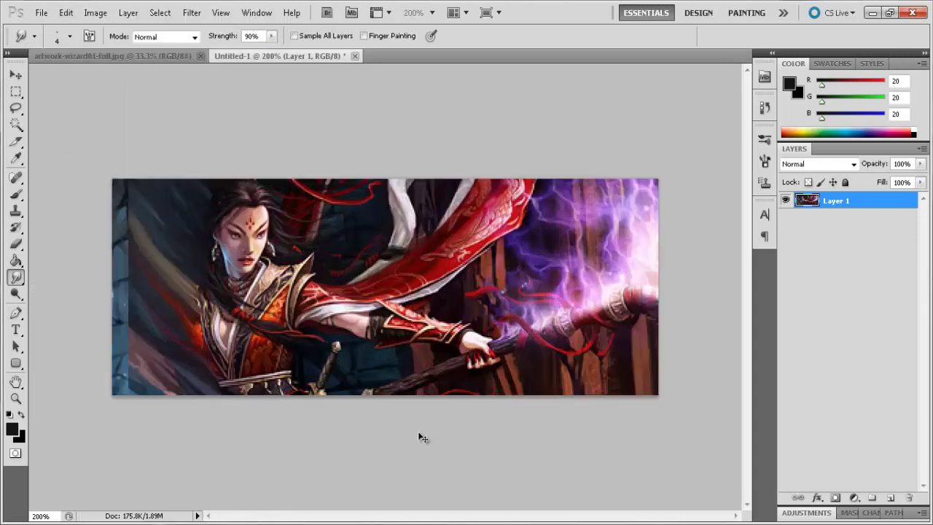
pyautogui.hotkey('ctrl', '+')
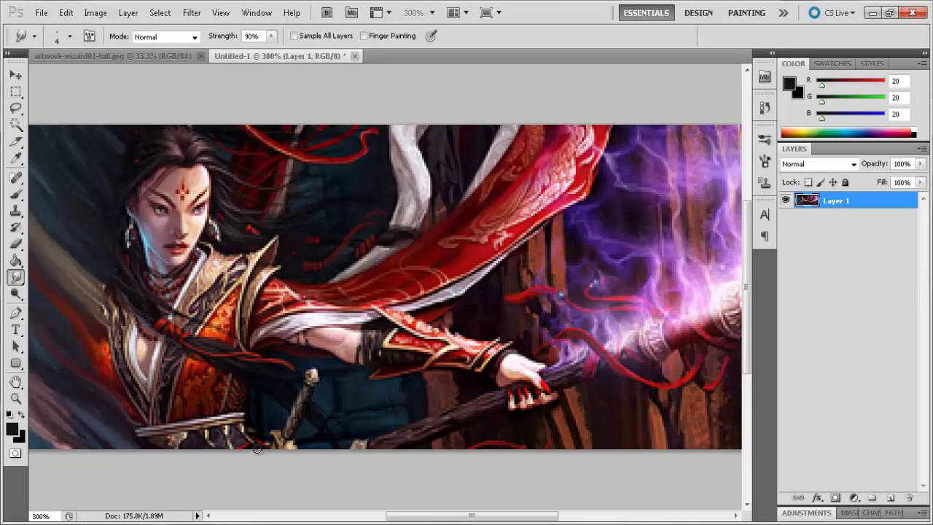
pyautogui.moveTo(267, 460); pyautogui.dragTo(465, 300)
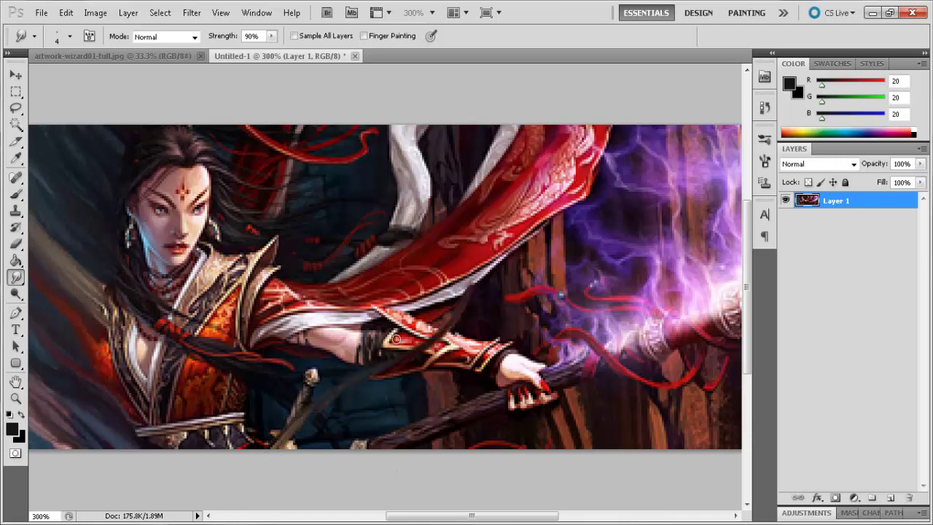
pyautogui.moveTo(273, 441)
pyautogui.mouseDown()
pyautogui.moveTo(291, 416)
pyautogui.moveTo(486, 284)
pyautogui.mouseUp()
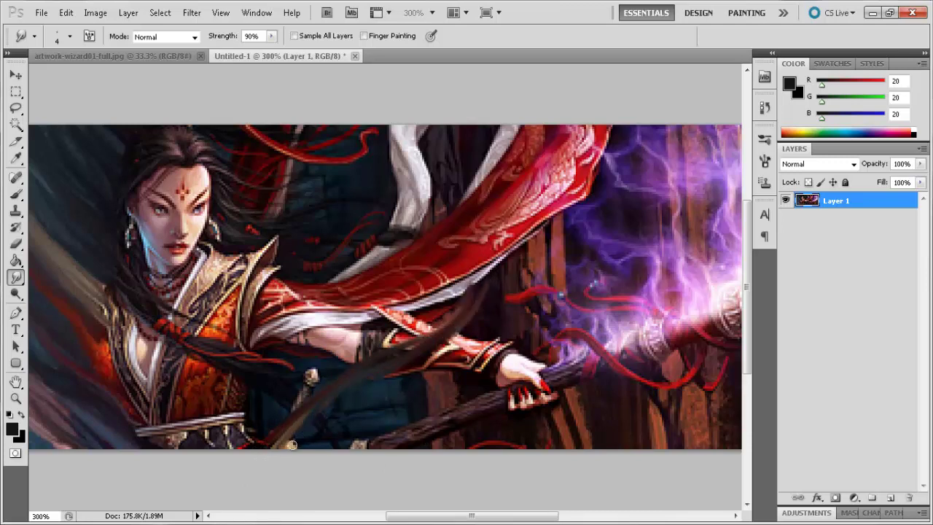
pyautogui.moveTo(311, 429)
pyautogui.mouseDown()
pyautogui.moveTo(389, 378)
pyautogui.moveTo(343, 375)
pyautogui.moveTo(475, 300)
pyautogui.moveTo(295, 452)
pyautogui.moveTo(363, 400)
pyautogui.moveTo(314, 444)
pyautogui.mouseUp()
pyautogui.moveTo(417, 363)
pyautogui.mouseDown()
pyautogui.moveTo(450, 345)
pyautogui.moveTo(448, 330)
pyautogui.moveTo(427, 357)
pyautogui.moveTo(507, 288)
pyautogui.moveTo(521, 278)
pyautogui.moveTo(516, 305)
pyautogui.moveTo(591, 247)
pyautogui.moveTo(605, 224)
pyautogui.moveTo(503, 299)
pyautogui.moveTo(609, 191)
pyautogui.moveTo(560, 266)
pyautogui.moveTo(595, 203)
pyautogui.moveTo(474, 299)
pyautogui.moveTo(461, 285)
pyautogui.moveTo(582, 204)
pyautogui.moveTo(416, 338)
pyautogui.moveTo(517, 262)
pyautogui.moveTo(466, 328)
pyautogui.moveTo(359, 368)
pyautogui.moveTo(479, 278)
pyautogui.moveTo(372, 351)
pyautogui.mouseUp()
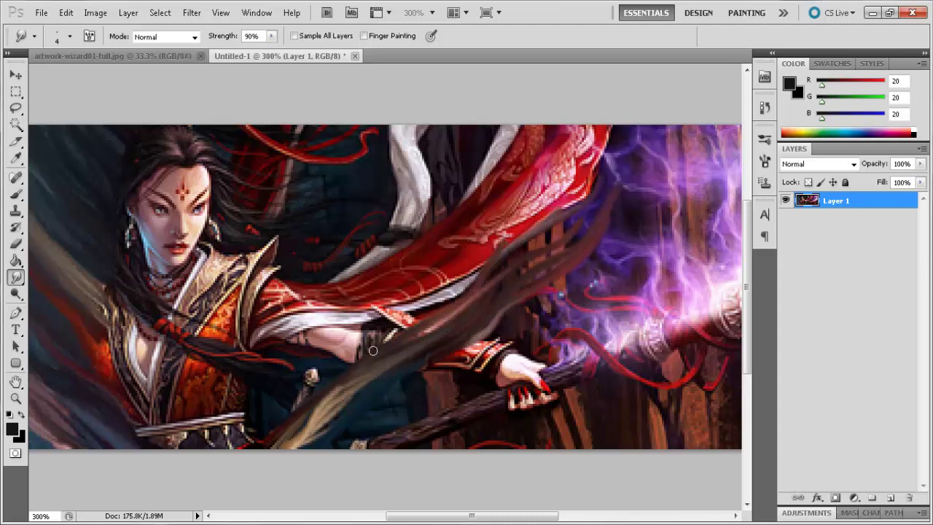
# - Widen the diagonal smudge from her belt over the upper arm and sleeve, reaching up into the purple energy
pyautogui.moveTo(268, 428)
pyautogui.mouseDown()
pyautogui.moveTo(443, 291)
pyautogui.moveTo(418, 339)
pyautogui.moveTo(512, 259)
pyautogui.moveTo(510, 292)
pyautogui.moveTo(574, 219)
pyautogui.moveTo(515, 276)
pyautogui.moveTo(570, 249)
pyautogui.moveTo(653, 138)
pyautogui.moveTo(622, 177)
pyautogui.moveTo(633, 150)
pyautogui.mouseUp()
pyautogui.moveTo(251, 430)
pyautogui.mouseDown()
pyautogui.moveTo(382, 321)
pyautogui.moveTo(264, 424)
pyautogui.moveTo(241, 425)
pyautogui.moveTo(286, 365)
pyautogui.moveTo(248, 417)
pyautogui.moveTo(357, 310)
pyautogui.moveTo(373, 331)
pyautogui.moveTo(312, 396)
pyautogui.moveTo(307, 389)
pyautogui.moveTo(340, 348)
pyautogui.moveTo(327, 322)
pyautogui.moveTo(278, 368)
pyautogui.moveTo(372, 313)
pyautogui.mouseUp()
pyautogui.moveTo(335, 343); pyautogui.dragTo(388, 290)
pyautogui.moveTo(260, 394)
pyautogui.mouseDown()
pyautogui.moveTo(296, 336)
pyautogui.moveTo(335, 317)
pyautogui.moveTo(290, 355)
pyautogui.moveTo(299, 366)
pyautogui.moveTo(312, 318)
pyautogui.moveTo(261, 369)
pyautogui.moveTo(395, 260)
pyautogui.moveTo(406, 278)
pyautogui.moveTo(366, 362)
pyautogui.moveTo(423, 290)
pyautogui.moveTo(476, 245)
pyautogui.moveTo(490, 284)
pyautogui.moveTo(465, 313)
pyautogui.moveTo(576, 201)
pyautogui.mouseUp()
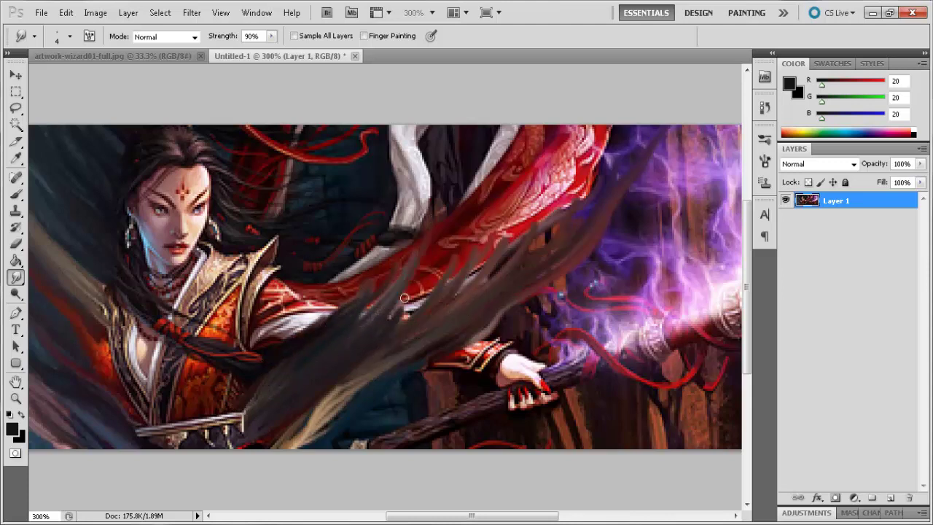
# - Smudge the background behind her shoulder and the lower part of the red cape into upward-sweeping streaks
pyautogui.moveTo(321, 228)
pyautogui.mouseDown()
pyautogui.moveTo(300, 259)
pyautogui.moveTo(324, 289)
pyautogui.moveTo(397, 238)
pyautogui.moveTo(365, 259)
pyautogui.mouseUp()
pyautogui.moveTo(398, 213)
pyautogui.mouseDown()
pyautogui.moveTo(366, 263)
pyautogui.moveTo(385, 234)
pyautogui.moveTo(505, 144)
pyautogui.moveTo(385, 273)
pyautogui.moveTo(362, 313)
pyautogui.moveTo(355, 304)
pyautogui.moveTo(481, 198)
pyautogui.moveTo(386, 269)
pyautogui.mouseUp()
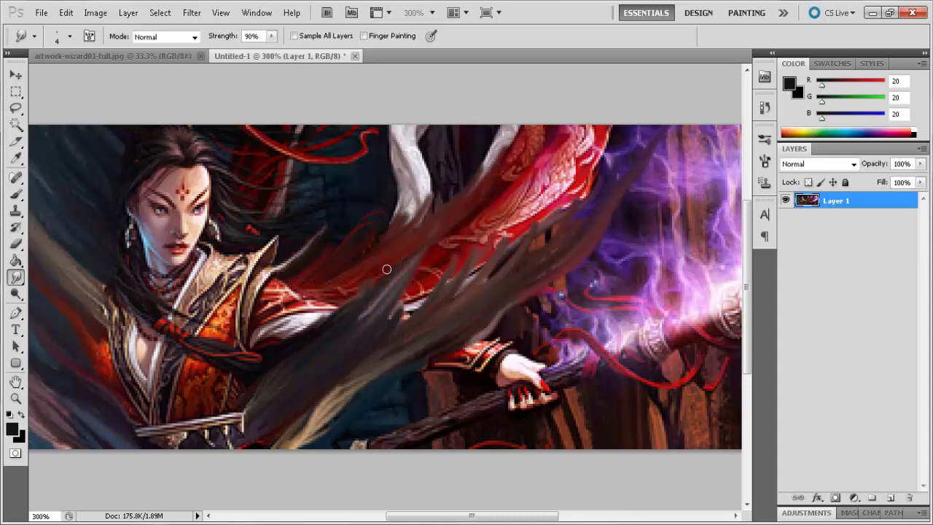
pyautogui.moveTo(351, 298); pyautogui.dragTo(371, 275)
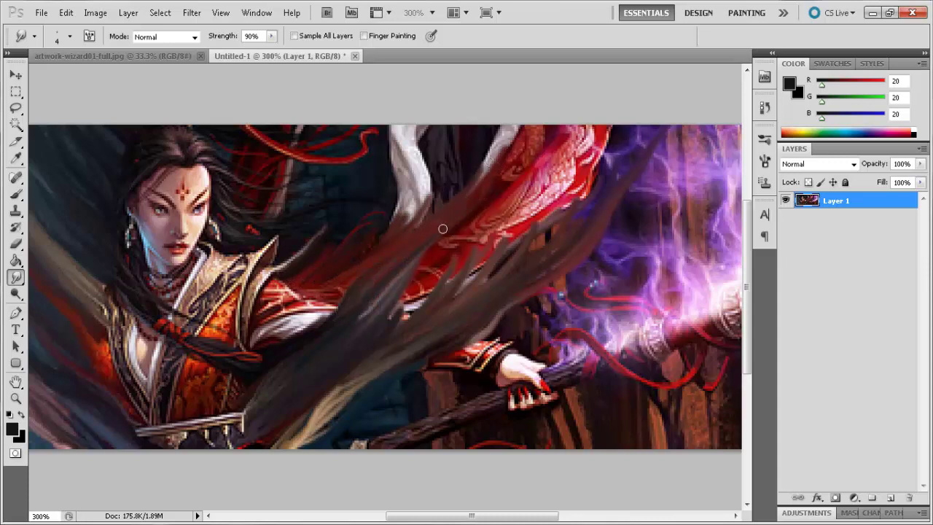
pyautogui.moveTo(443, 229)
pyautogui.mouseDown()
pyautogui.moveTo(364, 270)
pyautogui.moveTo(400, 232)
pyautogui.moveTo(449, 221)
pyautogui.moveTo(397, 299)
pyautogui.mouseUp()
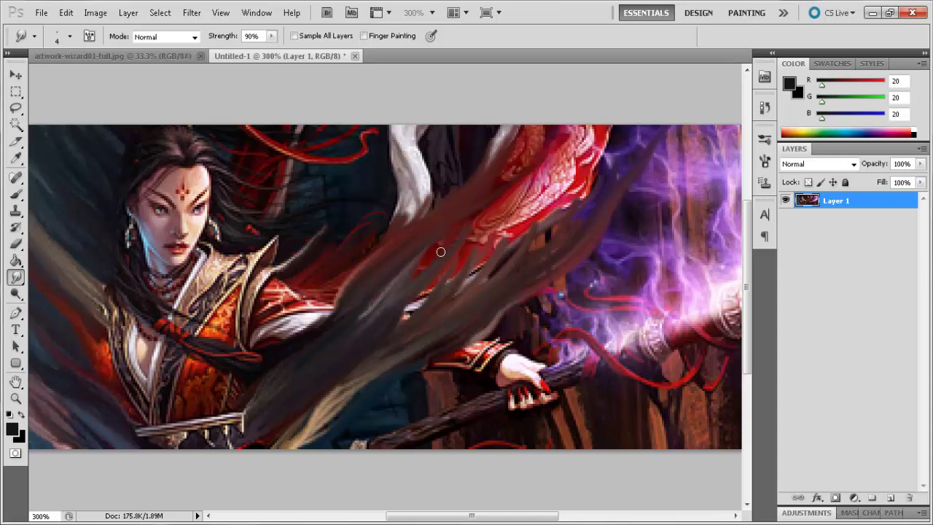
# - Smear the remaining patterned part of the red cape up to the artwork's top edge beside the purple energy
pyautogui.moveTo(440, 251)
pyautogui.mouseDown()
pyautogui.moveTo(415, 306)
pyautogui.moveTo(457, 289)
pyautogui.mouseUp()
pyautogui.moveTo(477, 251)
pyautogui.mouseDown()
pyautogui.moveTo(396, 307)
pyautogui.moveTo(536, 185)
pyautogui.mouseUp()
pyautogui.moveTo(494, 207)
pyautogui.mouseDown()
pyautogui.moveTo(476, 219)
pyautogui.moveTo(496, 244)
pyautogui.moveTo(444, 267)
pyautogui.moveTo(498, 258)
pyautogui.moveTo(543, 234)
pyautogui.moveTo(507, 279)
pyautogui.mouseUp()
pyautogui.moveTo(568, 211)
pyautogui.mouseDown()
pyautogui.moveTo(433, 291)
pyautogui.moveTo(487, 255)
pyautogui.mouseUp()
pyautogui.moveTo(573, 180)
pyautogui.mouseDown()
pyautogui.moveTo(447, 256)
pyautogui.moveTo(474, 208)
pyautogui.moveTo(532, 175)
pyautogui.moveTo(415, 278)
pyautogui.mouseUp()
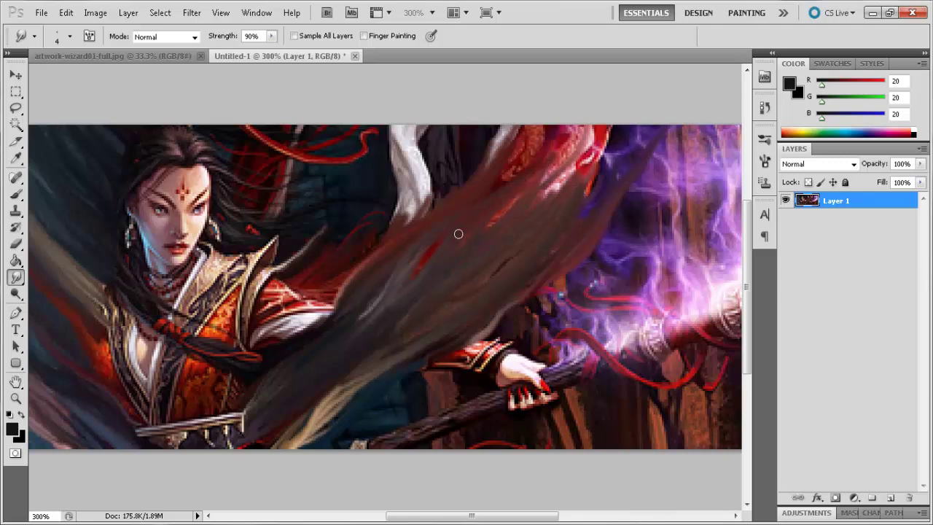
pyautogui.moveTo(458, 234)
pyautogui.mouseDown()
pyautogui.moveTo(517, 198)
pyautogui.moveTo(641, 151)
pyautogui.mouseUp()
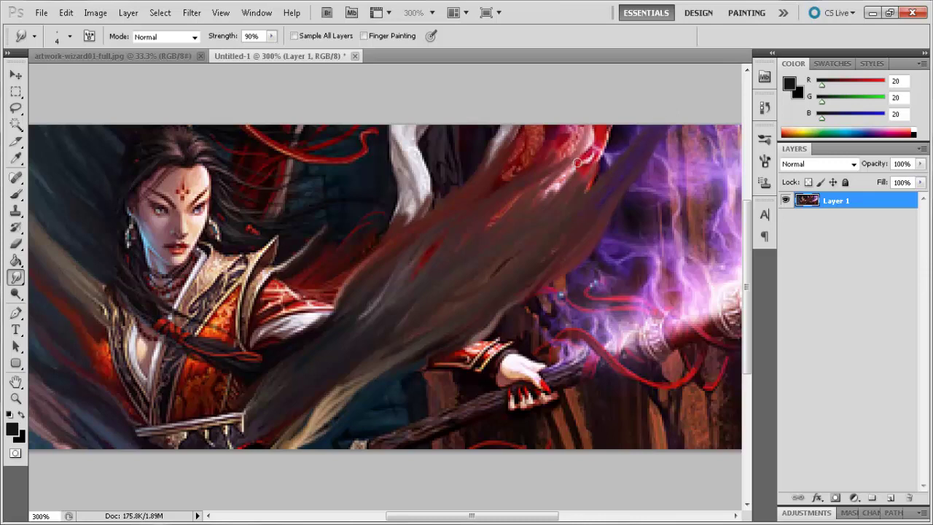
pyautogui.moveTo(577, 161)
pyautogui.mouseDown()
pyautogui.moveTo(620, 135)
pyautogui.moveTo(366, 252)
pyautogui.moveTo(496, 129)
pyautogui.moveTo(475, 200)
pyautogui.moveTo(611, 116)
pyautogui.moveTo(557, 190)
pyautogui.moveTo(620, 126)
pyautogui.moveTo(563, 200)
pyautogui.moveTo(620, 146)
pyautogui.moveTo(667, 129)
pyautogui.mouseUp()
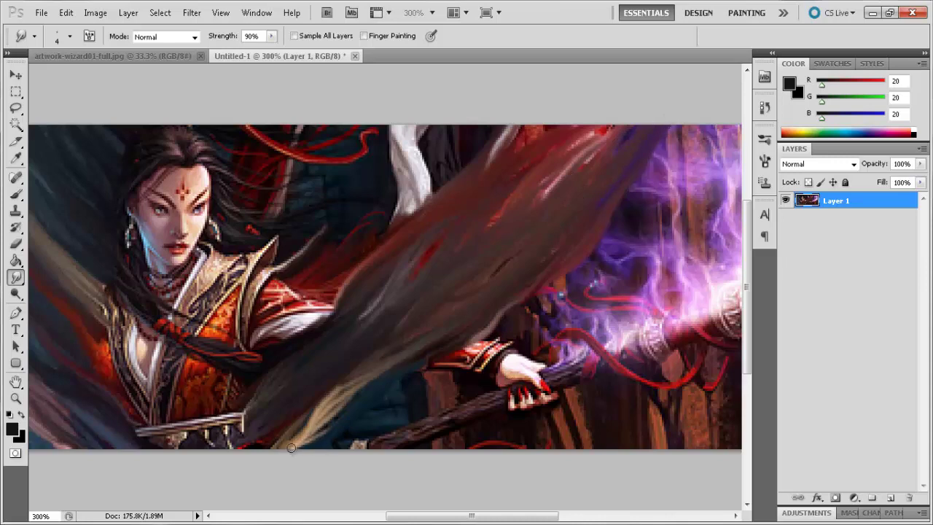
# - Smudge the teal background and staff's lower end below the sleeve, the cuff, and the purple energy's inner edge into diagonal streaks
pyautogui.moveTo(291, 447); pyautogui.dragTo(359, 420)
pyautogui.moveTo(394, 385)
pyautogui.mouseDown()
pyautogui.moveTo(445, 369)
pyautogui.moveTo(404, 392)
pyautogui.moveTo(512, 327)
pyautogui.moveTo(458, 341)
pyautogui.mouseUp()
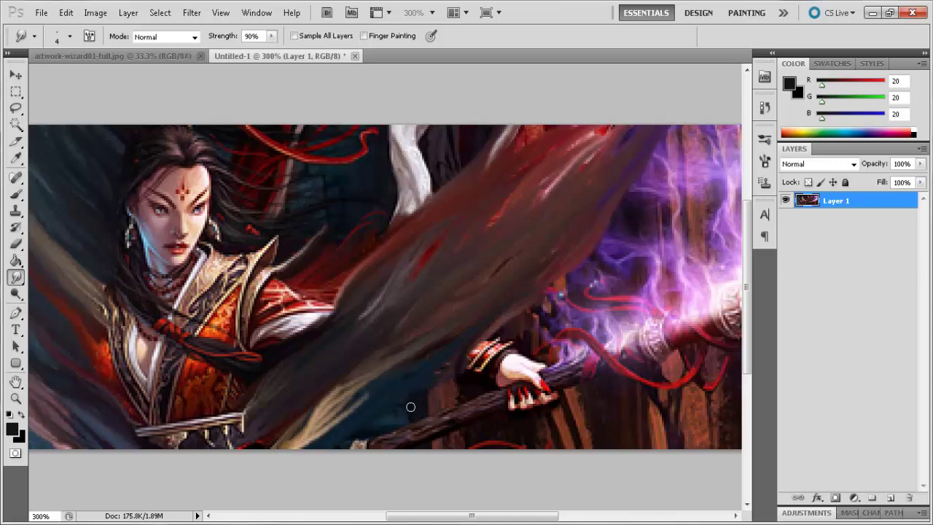
pyautogui.moveTo(385, 420)
pyautogui.mouseDown()
pyautogui.moveTo(371, 439)
pyautogui.moveTo(423, 381)
pyautogui.moveTo(425, 398)
pyautogui.moveTo(457, 364)
pyautogui.moveTo(474, 368)
pyautogui.moveTo(443, 396)
pyautogui.mouseUp()
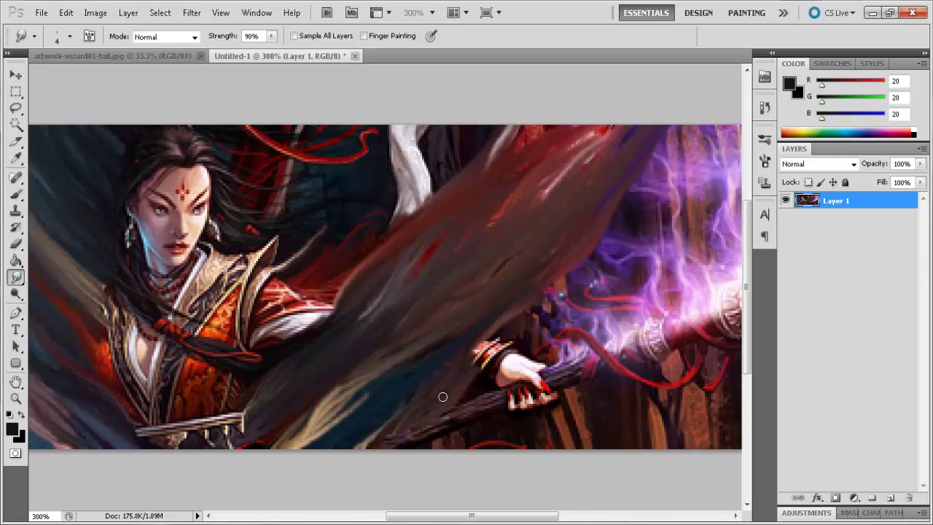
pyautogui.moveTo(538, 294)
pyautogui.mouseDown()
pyautogui.moveTo(509, 339)
pyautogui.moveTo(554, 291)
pyautogui.moveTo(549, 285)
pyautogui.moveTo(536, 332)
pyautogui.moveTo(645, 234)
pyautogui.mouseUp()
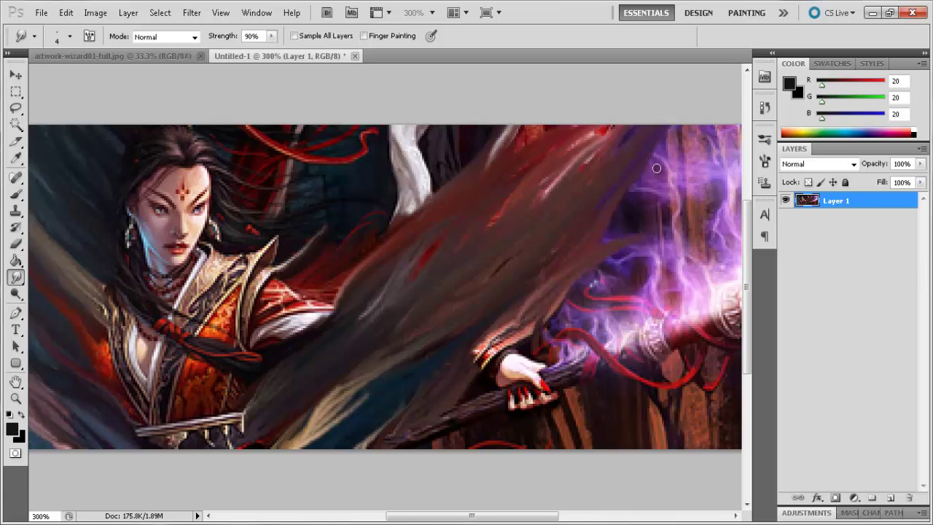
pyautogui.moveTo(656, 168)
pyautogui.mouseDown()
pyautogui.moveTo(627, 233)
pyautogui.moveTo(620, 223)
pyautogui.moveTo(642, 208)
pyautogui.moveTo(612, 196)
pyautogui.moveTo(615, 214)
pyautogui.moveTo(687, 109)
pyautogui.moveTo(639, 204)
pyautogui.moveTo(700, 123)
pyautogui.mouseUp()
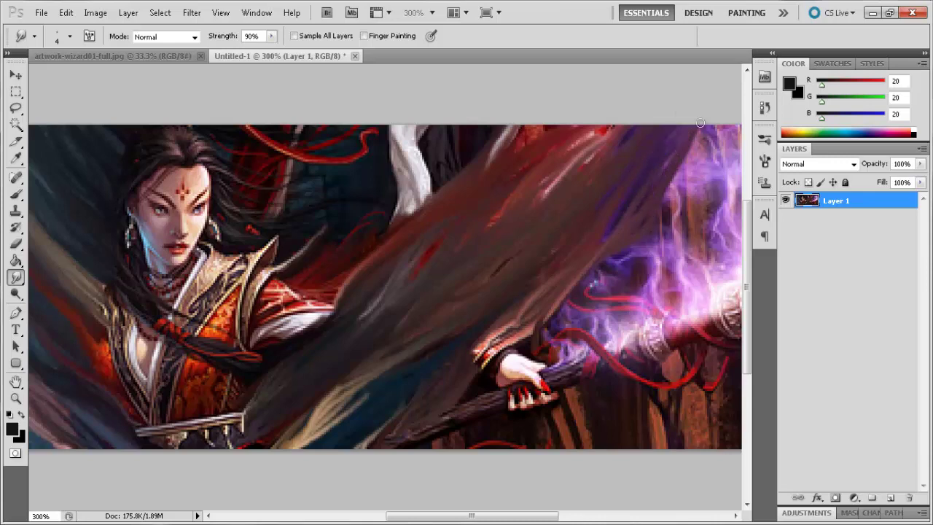
# - Smudge the white cloth and dark background above her outstretched arm diagonally up to the artwork's top edge
pyautogui.moveTo(375, 251)
pyautogui.mouseDown()
pyautogui.moveTo(391, 212)
pyautogui.moveTo(469, 141)
pyautogui.moveTo(422, 199)
pyautogui.moveTo(501, 121)
pyautogui.mouseUp()
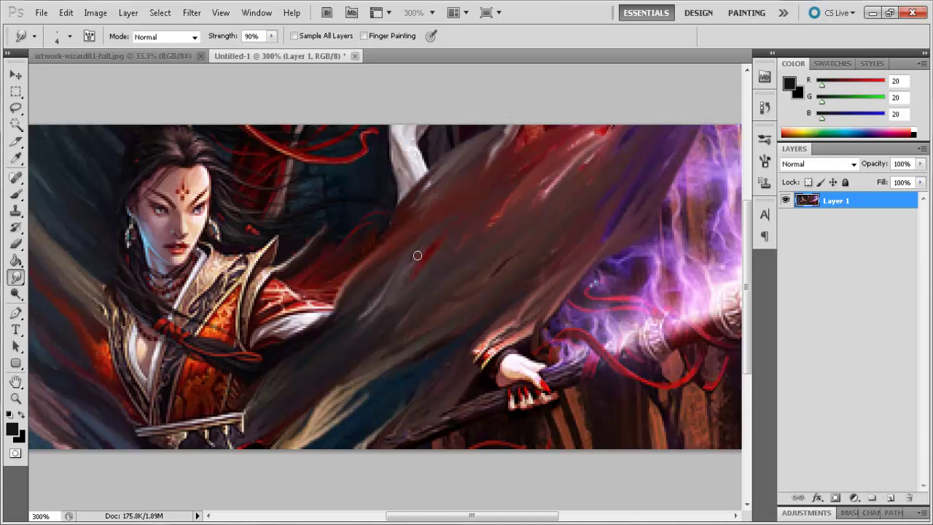
pyautogui.moveTo(361, 185)
pyautogui.mouseDown()
pyautogui.moveTo(326, 235)
pyautogui.moveTo(350, 219)
pyautogui.moveTo(377, 236)
pyautogui.moveTo(360, 226)
pyautogui.moveTo(454, 153)
pyautogui.moveTo(344, 238)
pyautogui.moveTo(430, 164)
pyautogui.moveTo(460, 118)
pyautogui.moveTo(492, 139)
pyautogui.moveTo(500, 166)
pyautogui.mouseUp()
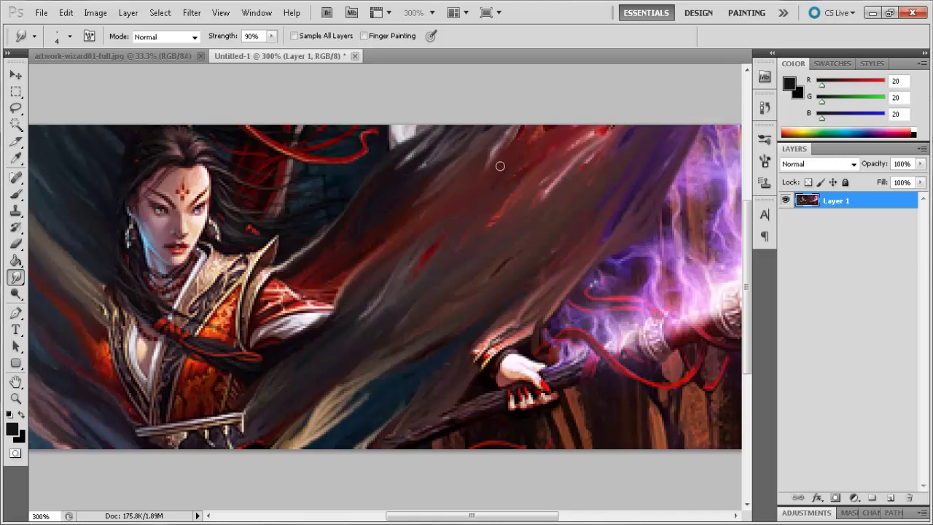
pyautogui.moveTo(614, 110); pyautogui.dragTo(618, 133)
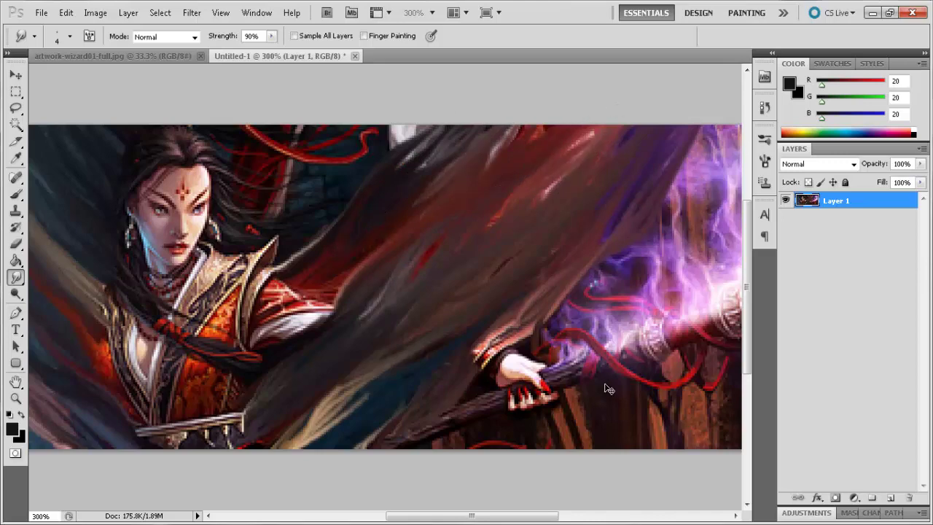
# - Smudge the background beside her head, the red ribbons and loose hair strands into streaks rising from her collar to the top edge
pyautogui.hotkey('ctrl', '-')
pyautogui.hotkey('ctrl', '-')
pyautogui.hotkey('ctrl', '-')
pyautogui.hotkey('ctrl', '+')
pyautogui.hotkey('ctrl', '+')
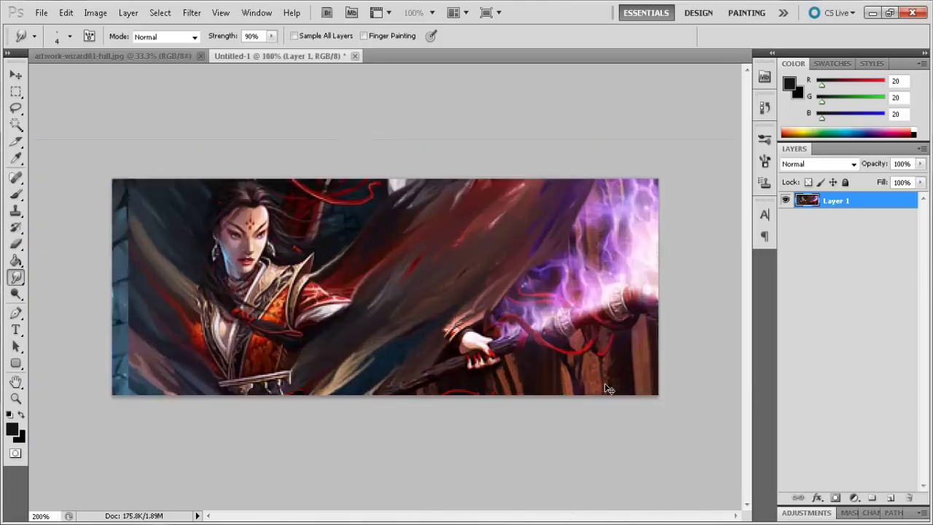
pyautogui.hotkey('ctrl', '+')
pyautogui.moveTo(323, 193)
pyautogui.mouseDown()
pyautogui.moveTo(321, 205)
pyautogui.moveTo(405, 119)
pyautogui.mouseUp()
pyautogui.moveTo(423, 119)
pyautogui.mouseDown()
pyautogui.moveTo(276, 245)
pyautogui.moveTo(392, 156)
pyautogui.moveTo(241, 252)
pyautogui.moveTo(201, 244)
pyautogui.moveTo(228, 235)
pyautogui.moveTo(218, 248)
pyautogui.moveTo(210, 249)
pyautogui.moveTo(232, 235)
pyautogui.moveTo(245, 241)
pyautogui.moveTo(224, 254)
pyautogui.moveTo(253, 251)
pyautogui.moveTo(321, 198)
pyautogui.moveTo(279, 231)
pyautogui.moveTo(239, 227)
pyautogui.mouseUp()
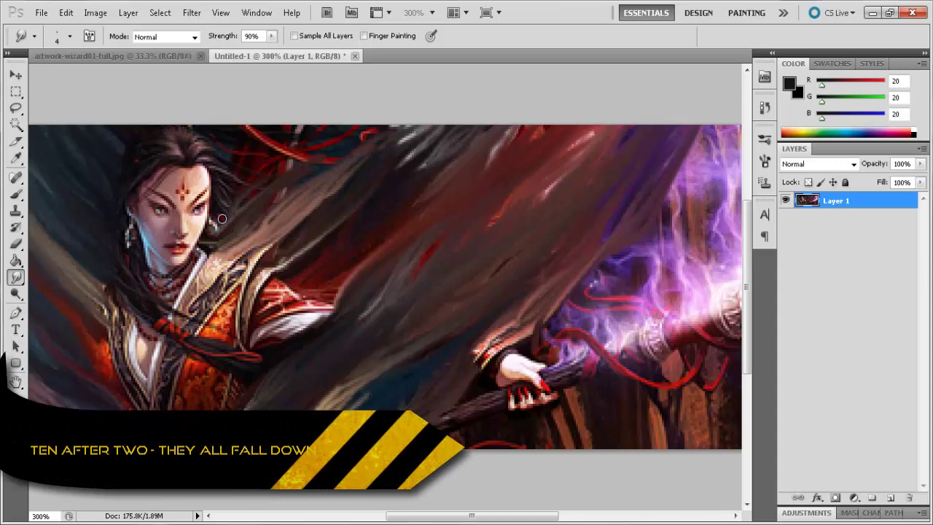
pyautogui.moveTo(300, 159)
pyautogui.mouseDown()
pyautogui.moveTo(324, 149)
pyautogui.moveTo(257, 202)
pyautogui.moveTo(355, 132)
pyautogui.moveTo(300, 188)
pyautogui.moveTo(323, 171)
pyautogui.mouseUp()
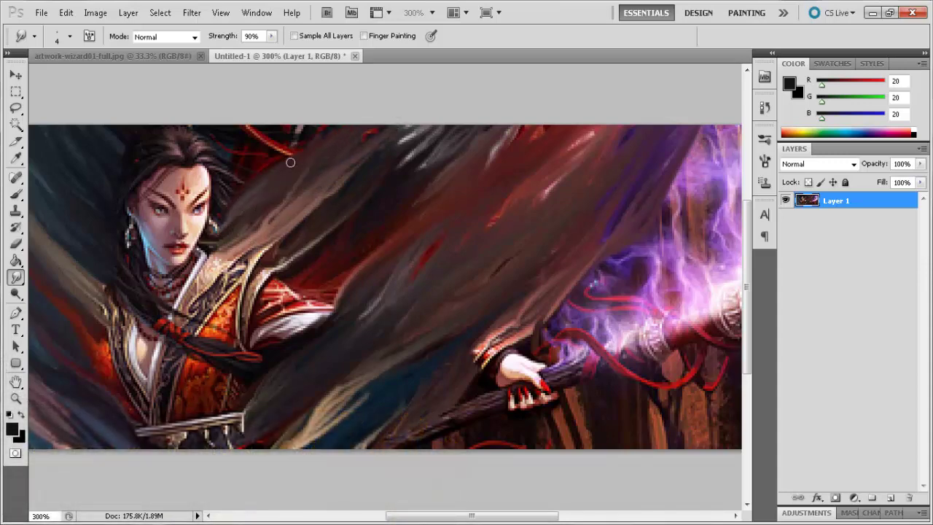
pyautogui.moveTo(224, 200)
pyautogui.mouseDown()
pyautogui.moveTo(338, 125)
pyautogui.moveTo(228, 170)
pyautogui.mouseUp()
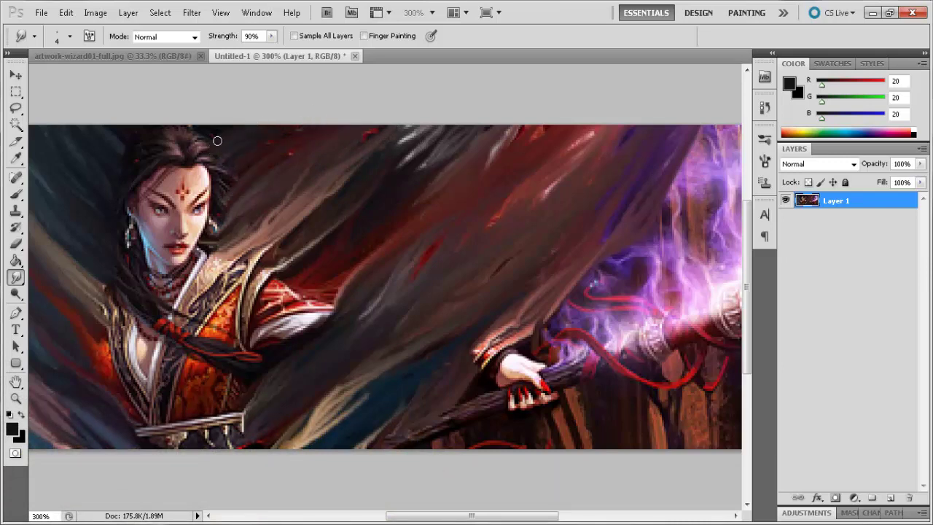
pyautogui.moveTo(218, 133)
pyautogui.mouseDown()
pyautogui.moveTo(221, 122)
pyautogui.moveTo(307, 121)
pyautogui.mouseUp()
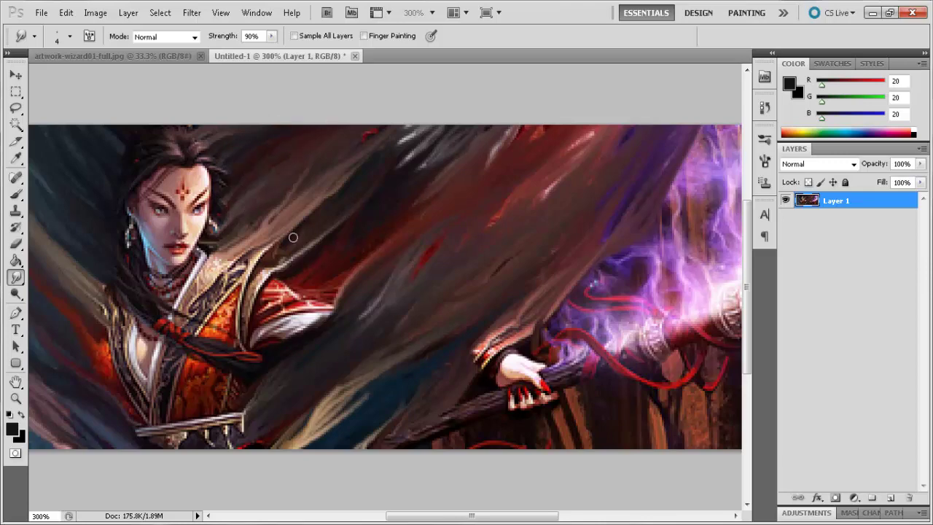
# - Smudge dark streaks from below the gripping hand across the staff into the purple energy, and soften the area above the hand
pyautogui.moveTo(447, 515); pyautogui.dragTo(510, 515)
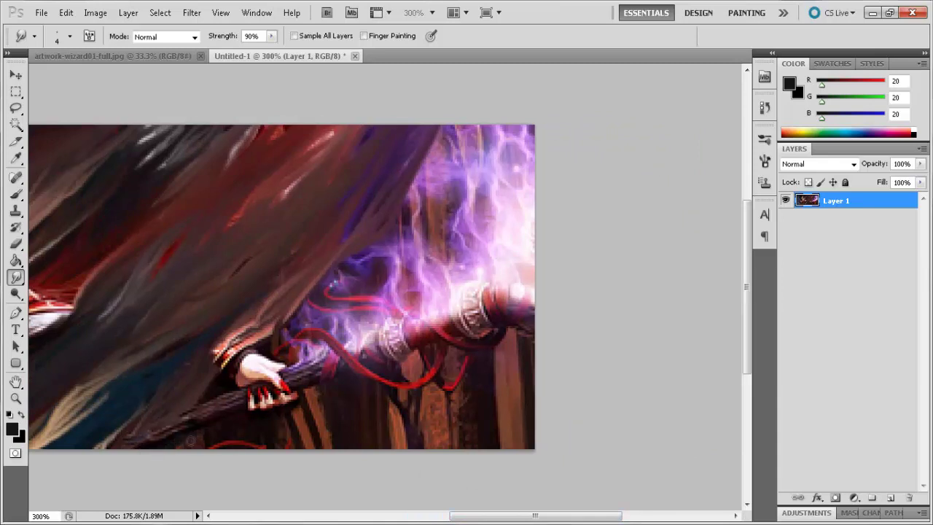
pyautogui.moveTo(190, 440); pyautogui.dragTo(244, 424)
pyautogui.moveTo(427, 288)
pyautogui.mouseDown()
pyautogui.moveTo(492, 259)
pyautogui.moveTo(343, 368)
pyautogui.moveTo(397, 308)
pyautogui.moveTo(357, 361)
pyautogui.moveTo(416, 318)
pyautogui.moveTo(402, 338)
pyautogui.moveTo(417, 327)
pyautogui.moveTo(437, 292)
pyautogui.moveTo(529, 232)
pyautogui.moveTo(438, 280)
pyautogui.moveTo(429, 307)
pyautogui.moveTo(539, 168)
pyautogui.moveTo(473, 282)
pyautogui.mouseUp()
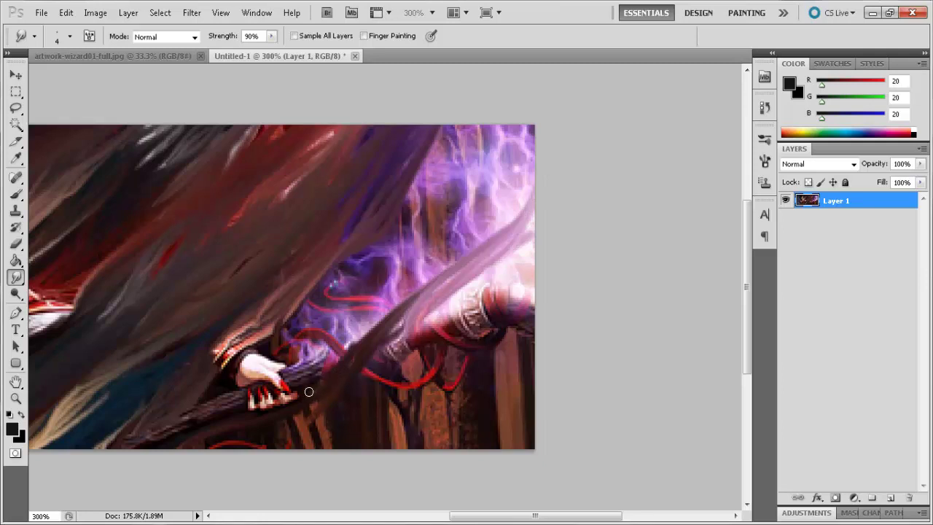
pyautogui.moveTo(392, 292)
pyautogui.mouseDown()
pyautogui.moveTo(335, 368)
pyautogui.moveTo(428, 277)
pyautogui.moveTo(508, 226)
pyautogui.moveTo(331, 330)
pyautogui.moveTo(292, 365)
pyautogui.moveTo(355, 292)
pyautogui.moveTo(275, 366)
pyautogui.moveTo(284, 360)
pyautogui.moveTo(300, 326)
pyautogui.moveTo(260, 341)
pyautogui.mouseUp()
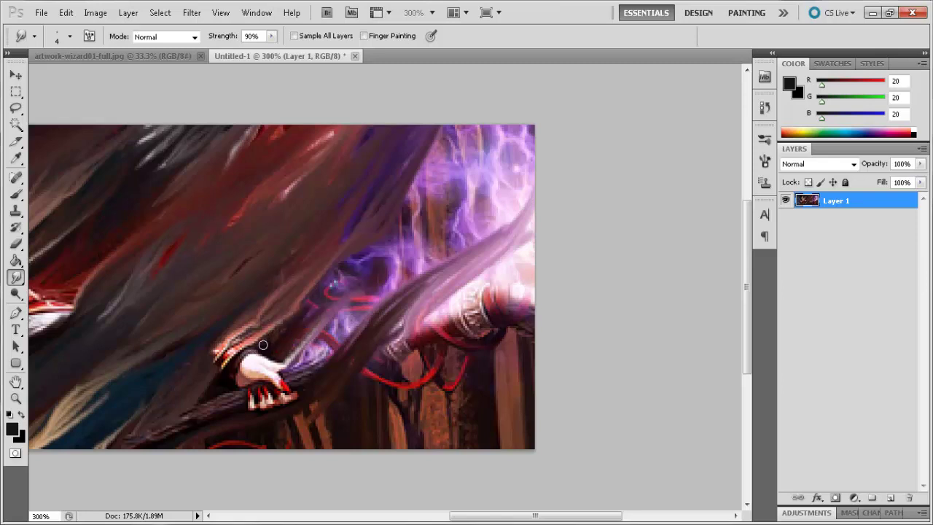
# - Smear the remaining purple energy and the glowing staff head into diagonal streaks reaching the artwork's edge
pyautogui.moveTo(339, 289)
pyautogui.mouseDown()
pyautogui.moveTo(385, 232)
pyautogui.moveTo(335, 271)
pyautogui.moveTo(482, 130)
pyautogui.moveTo(345, 269)
pyautogui.moveTo(308, 323)
pyautogui.moveTo(417, 232)
pyautogui.moveTo(378, 280)
pyautogui.moveTo(364, 288)
pyautogui.moveTo(533, 146)
pyautogui.moveTo(393, 263)
pyautogui.moveTo(440, 237)
pyautogui.moveTo(494, 148)
pyautogui.moveTo(412, 210)
pyautogui.moveTo(431, 203)
pyautogui.moveTo(425, 226)
pyautogui.moveTo(469, 167)
pyautogui.moveTo(413, 196)
pyautogui.moveTo(404, 214)
pyautogui.moveTo(425, 200)
pyautogui.mouseUp()
pyautogui.moveTo(501, 114)
pyautogui.mouseDown()
pyautogui.moveTo(398, 193)
pyautogui.moveTo(402, 229)
pyautogui.moveTo(536, 118)
pyautogui.moveTo(464, 153)
pyautogui.moveTo(513, 158)
pyautogui.mouseUp()
pyautogui.moveTo(294, 363)
pyautogui.mouseDown()
pyautogui.moveTo(366, 319)
pyautogui.moveTo(312, 350)
pyautogui.moveTo(422, 241)
pyautogui.moveTo(387, 293)
pyautogui.moveTo(512, 195)
pyautogui.moveTo(522, 159)
pyautogui.moveTo(420, 240)
pyautogui.moveTo(504, 187)
pyautogui.moveTo(419, 277)
pyautogui.moveTo(501, 176)
pyautogui.moveTo(509, 188)
pyautogui.moveTo(453, 265)
pyautogui.moveTo(522, 195)
pyautogui.moveTo(494, 245)
pyautogui.moveTo(553, 147)
pyautogui.mouseUp()
pyautogui.moveTo(496, 264)
pyautogui.mouseDown()
pyautogui.moveTo(441, 302)
pyautogui.moveTo(443, 315)
pyautogui.moveTo(357, 367)
pyautogui.moveTo(380, 360)
pyautogui.moveTo(469, 287)
pyautogui.moveTo(439, 331)
pyautogui.moveTo(461, 310)
pyautogui.moveTo(423, 351)
pyautogui.moveTo(480, 288)
pyautogui.moveTo(468, 327)
pyautogui.moveTo(445, 350)
pyautogui.moveTo(494, 347)
pyautogui.moveTo(537, 272)
pyautogui.moveTo(563, 280)
pyautogui.moveTo(544, 309)
pyautogui.moveTo(561, 259)
pyautogui.moveTo(504, 315)
pyautogui.moveTo(516, 280)
pyautogui.moveTo(464, 339)
pyautogui.mouseUp()
pyautogui.moveTo(501, 311)
pyautogui.mouseDown()
pyautogui.moveTo(461, 342)
pyautogui.moveTo(450, 333)
pyautogui.moveTo(557, 237)
pyautogui.moveTo(396, 359)
pyautogui.mouseUp()
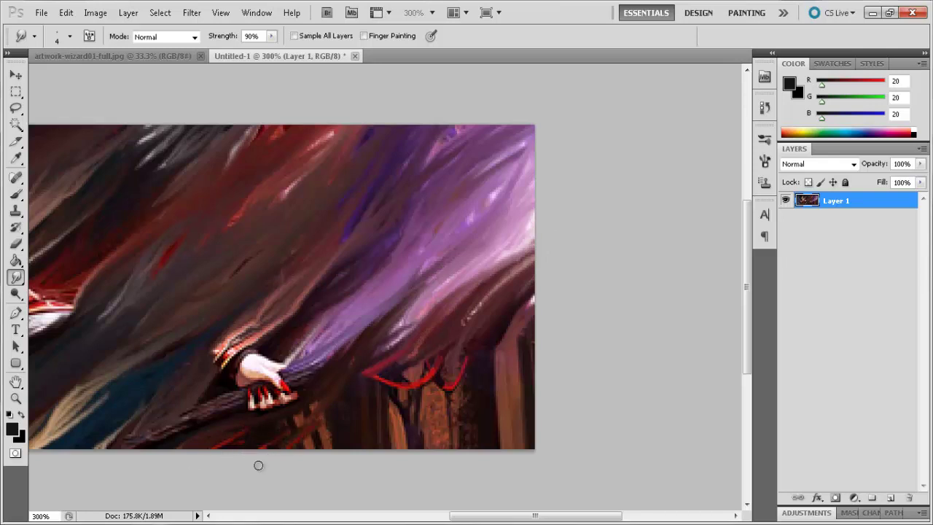
# - Smudge the red ribbon and brown wooden background beneath the staff into matching diagonal streaks out to the artwork's lower corner
pyautogui.moveTo(351, 386)
pyautogui.mouseDown()
pyautogui.moveTo(358, 377)
pyautogui.moveTo(355, 394)
pyautogui.moveTo(457, 328)
pyautogui.moveTo(385, 376)
pyautogui.moveTo(511, 313)
pyautogui.moveTo(483, 363)
pyautogui.mouseUp()
pyautogui.moveTo(295, 459)
pyautogui.mouseDown()
pyautogui.moveTo(357, 439)
pyautogui.moveTo(460, 346)
pyautogui.moveTo(346, 432)
pyautogui.moveTo(389, 419)
pyautogui.moveTo(358, 458)
pyautogui.moveTo(482, 360)
pyautogui.moveTo(429, 465)
pyautogui.moveTo(478, 416)
pyautogui.moveTo(480, 466)
pyautogui.mouseUp()
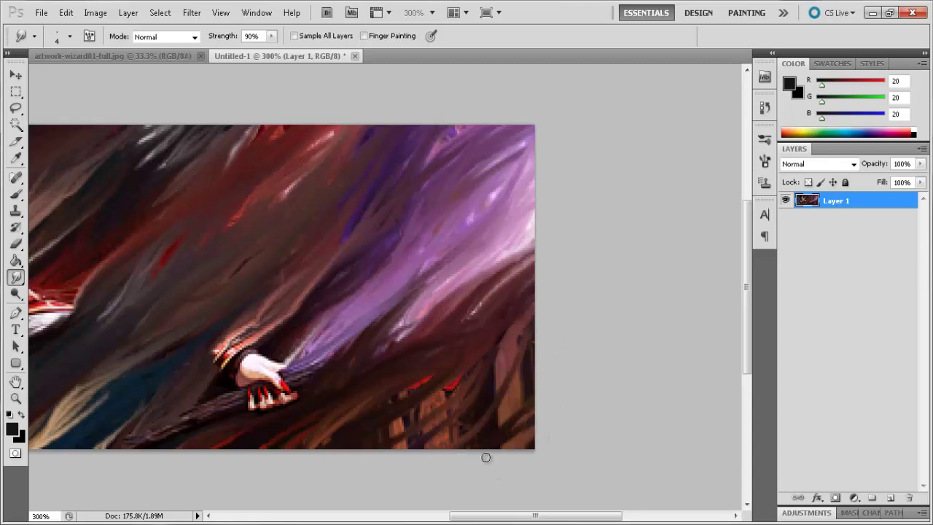
pyautogui.moveTo(503, 400); pyautogui.dragTo(555, 378)
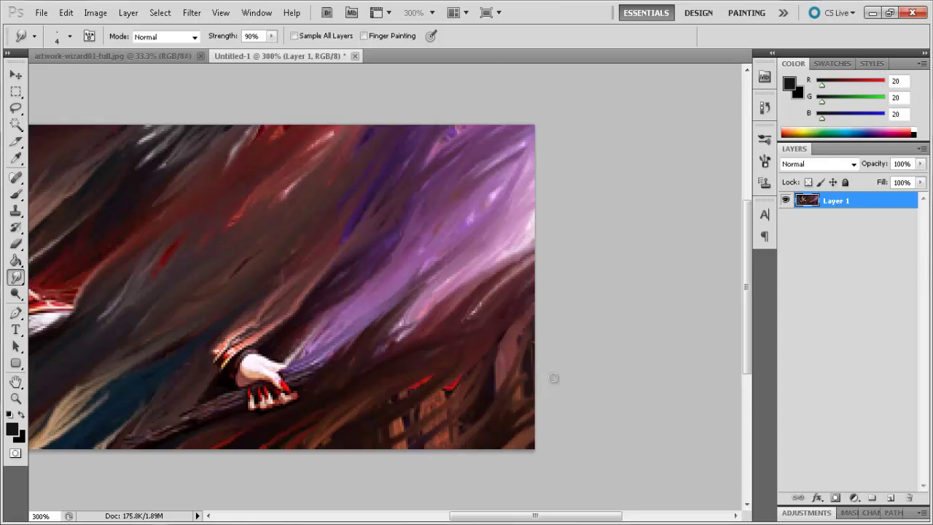
pyautogui.moveTo(409, 456)
pyautogui.mouseDown()
pyautogui.moveTo(544, 348)
pyautogui.moveTo(439, 444)
pyautogui.moveTo(553, 312)
pyautogui.moveTo(474, 409)
pyautogui.moveTo(542, 308)
pyautogui.moveTo(406, 455)
pyautogui.moveTo(485, 370)
pyautogui.moveTo(378, 449)
pyautogui.moveTo(502, 370)
pyautogui.mouseUp()
pyautogui.moveTo(399, 390)
pyautogui.mouseDown()
pyautogui.moveTo(488, 349)
pyautogui.moveTo(460, 376)
pyautogui.moveTo(476, 436)
pyautogui.mouseUp()
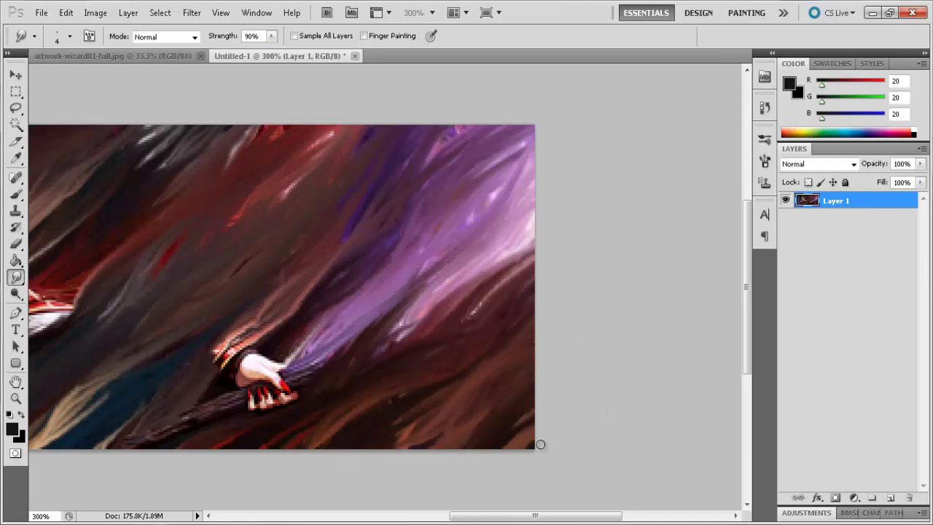
# - Flip the smudged artwork layer horizontally
pyautogui.hotkey('ctrl', '-')
pyautogui.hotkey('ctrl', '-')
pyautogui.click(66, 12)
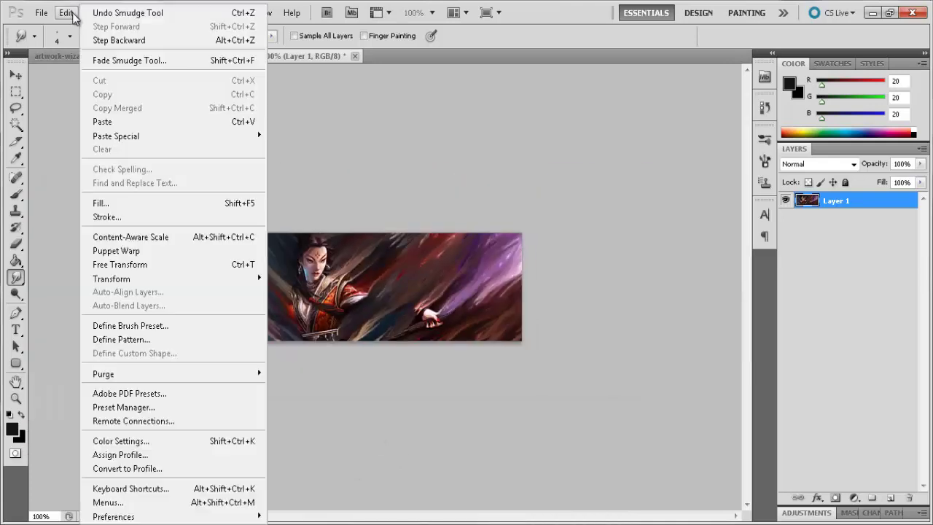
pyautogui.moveTo(146, 279)
pyautogui.click(305, 433)
# - Smudge the unblended strip along the flipped artwork's outer edge into the neighbouring brown and purple streaks
pyautogui.hotkey('ctrl', '+')
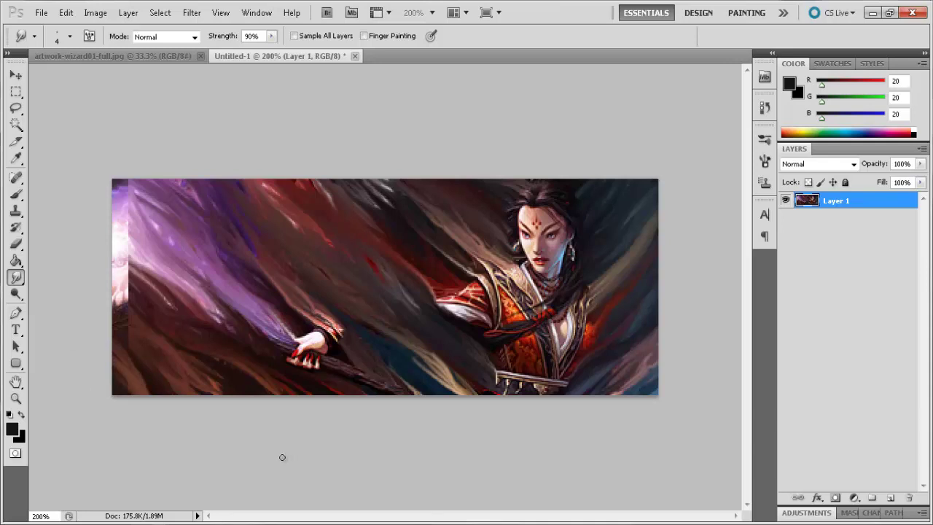
pyautogui.hotkey('ctrl', '+')
pyautogui.hscroll(-5, 344, 350)
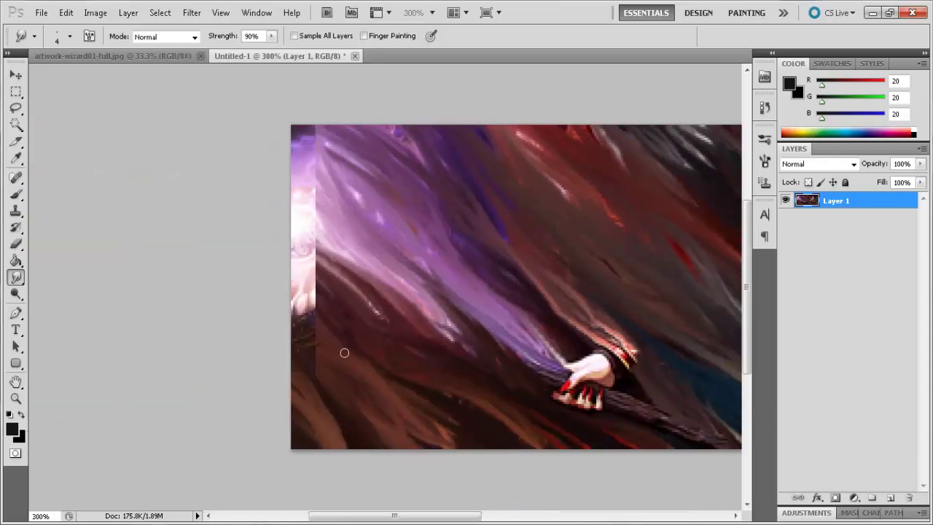
pyautogui.moveTo(313, 355)
pyautogui.mouseDown()
pyautogui.moveTo(309, 363)
pyautogui.moveTo(275, 294)
pyautogui.mouseUp()
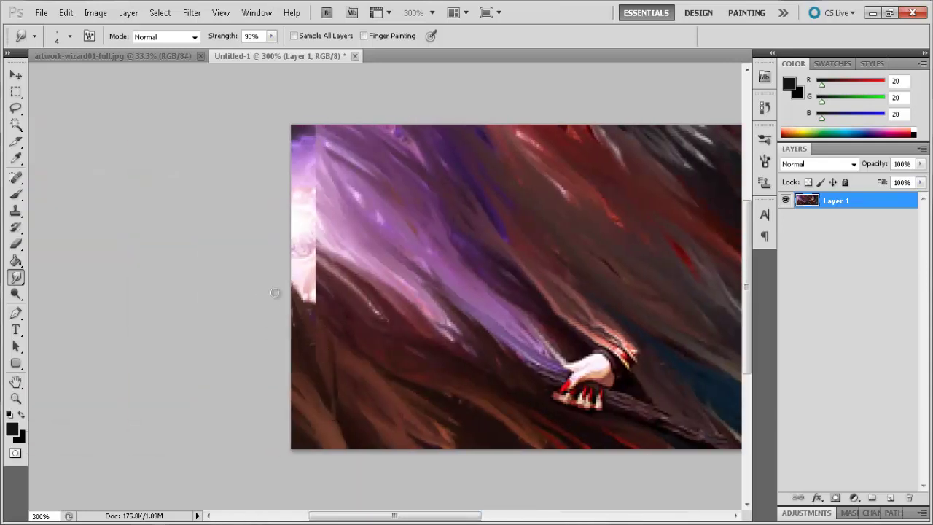
pyautogui.moveTo(325, 317)
pyautogui.mouseDown()
pyautogui.moveTo(349, 317)
pyautogui.moveTo(297, 284)
pyautogui.moveTo(280, 253)
pyautogui.moveTo(303, 291)
pyautogui.moveTo(351, 285)
pyautogui.moveTo(351, 300)
pyautogui.moveTo(286, 253)
pyautogui.moveTo(333, 264)
pyautogui.moveTo(361, 293)
pyautogui.moveTo(286, 251)
pyautogui.moveTo(376, 304)
pyautogui.moveTo(293, 229)
pyautogui.mouseUp()
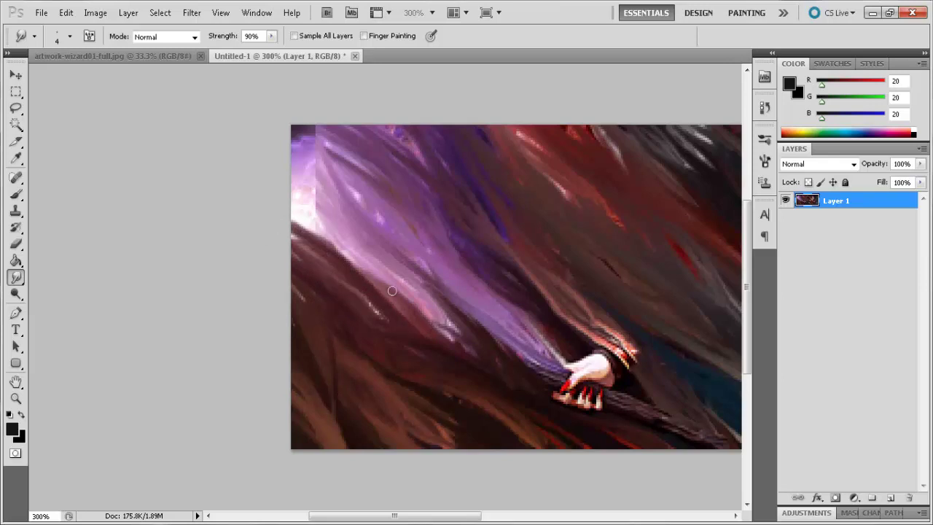
pyautogui.moveTo(392, 291)
pyautogui.mouseDown()
pyautogui.moveTo(309, 235)
pyautogui.moveTo(288, 207)
pyautogui.moveTo(368, 265)
pyautogui.moveTo(320, 247)
pyautogui.moveTo(285, 218)
pyautogui.moveTo(349, 257)
pyautogui.moveTo(337, 232)
pyautogui.moveTo(275, 192)
pyautogui.moveTo(328, 223)
pyautogui.moveTo(312, 214)
pyautogui.moveTo(312, 156)
pyautogui.moveTo(331, 215)
pyautogui.moveTo(305, 195)
pyautogui.moveTo(346, 232)
pyautogui.moveTo(299, 175)
pyautogui.moveTo(315, 232)
pyautogui.moveTo(290, 174)
pyautogui.mouseUp()
pyautogui.moveTo(368, 220)
pyautogui.mouseDown()
pyautogui.moveTo(321, 179)
pyautogui.moveTo(361, 231)
pyautogui.moveTo(325, 125)
pyautogui.moveTo(407, 210)
pyautogui.moveTo(284, 121)
pyautogui.mouseUp()
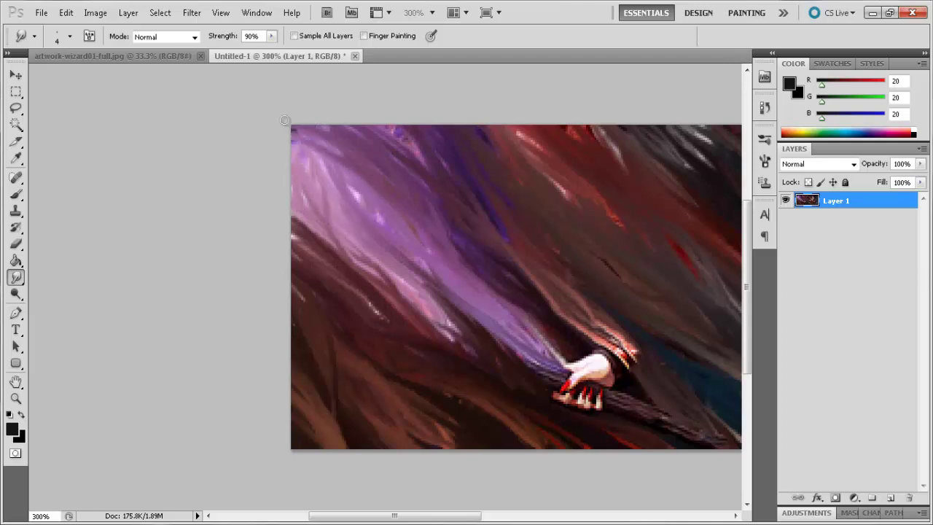
pyautogui.moveTo(388, 180)
pyautogui.mouseDown()
pyautogui.moveTo(293, 135)
pyautogui.moveTo(350, 206)
pyautogui.moveTo(303, 115)
pyautogui.moveTo(316, 151)
pyautogui.moveTo(304, 157)
pyautogui.moveTo(285, 121)
pyautogui.mouseUp()
pyautogui.hotkey('ctrl', '-')
pyautogui.hotkey('ctrl', '-')
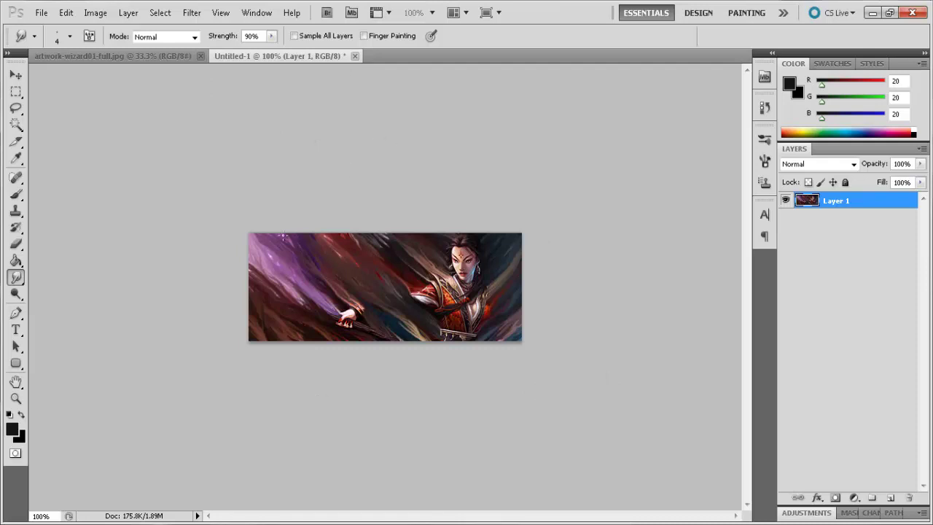
# - Add a new layer and paint dark splatter beside her torso using the 625 px splatter brush resized to 199 px
pyautogui.click(890, 498)
pyautogui.press('b')
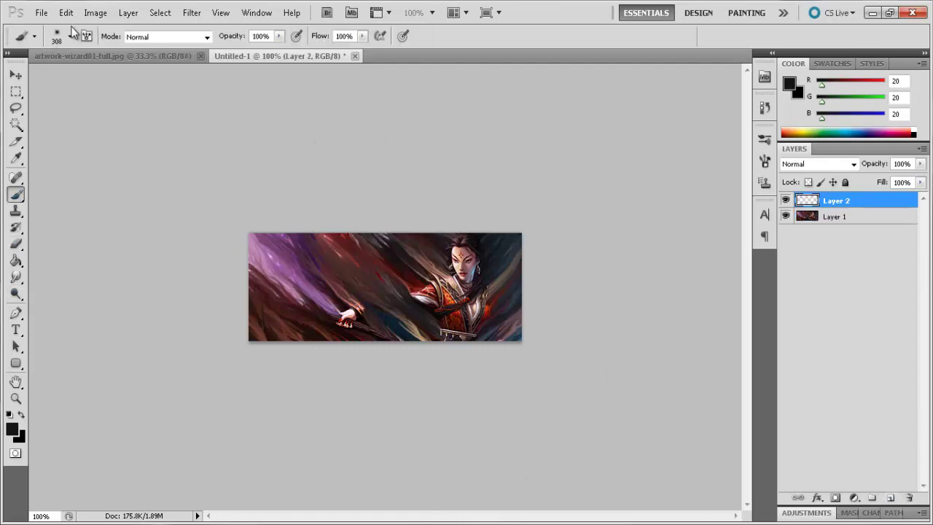
pyautogui.click(70, 35)
pyautogui.scroll(-1, 126, 241)
pyautogui.click(117, 227)
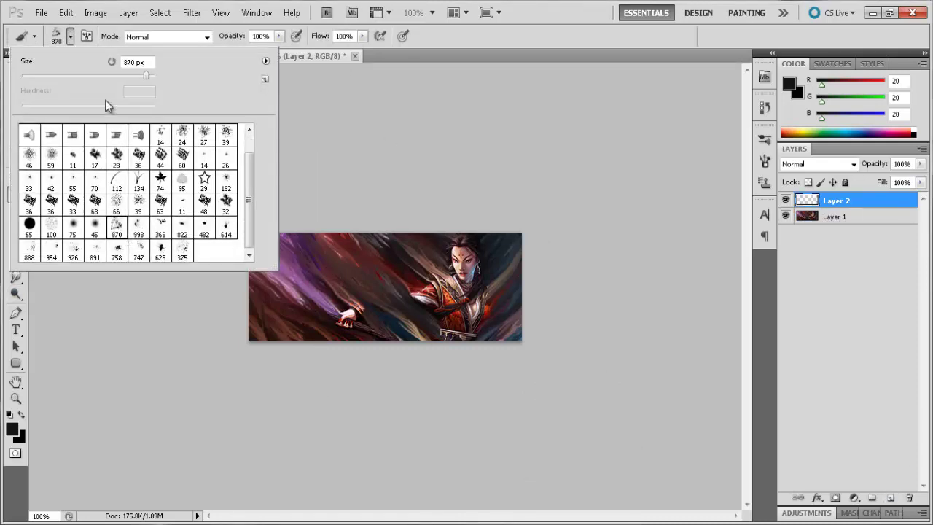
pyautogui.click(162, 251)
pyautogui.moveTo(108, 74); pyautogui.dragTo(120, 72)
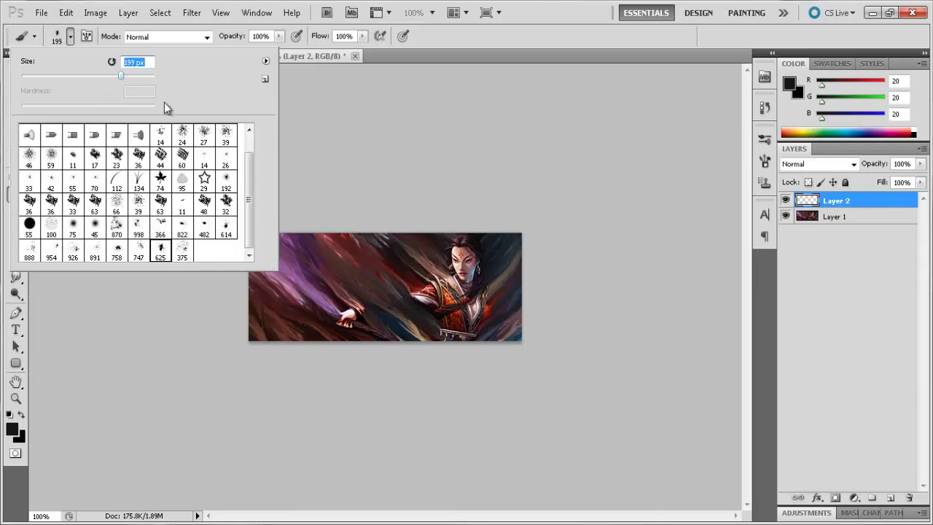
pyautogui.press('Return')
# - Stamp all visible layers into a new layer clipped to the splatter layer, and shift its image down and to the left
pyautogui.hotkey('ctrl', 'shift', 'alt', 'e')
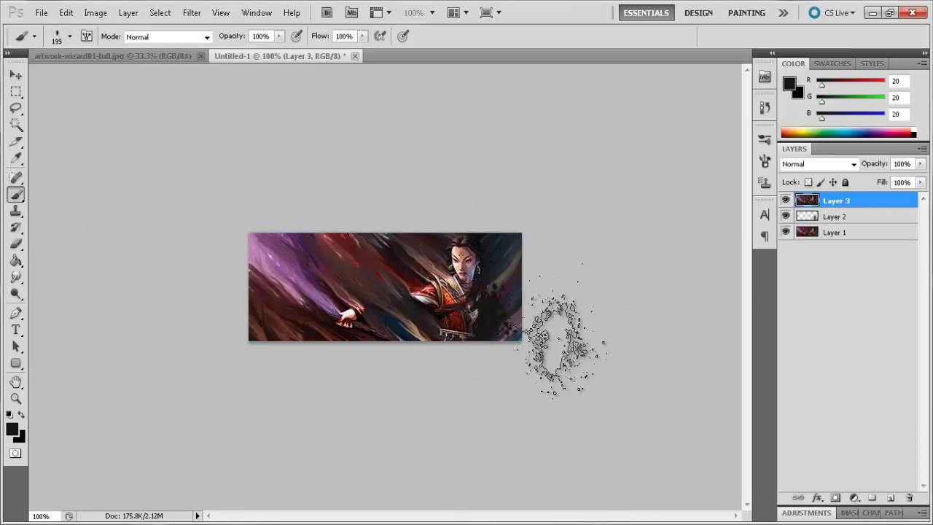
pyautogui.rightClick(838, 206)
pyautogui.click(775, 350)
pyautogui.press('v')
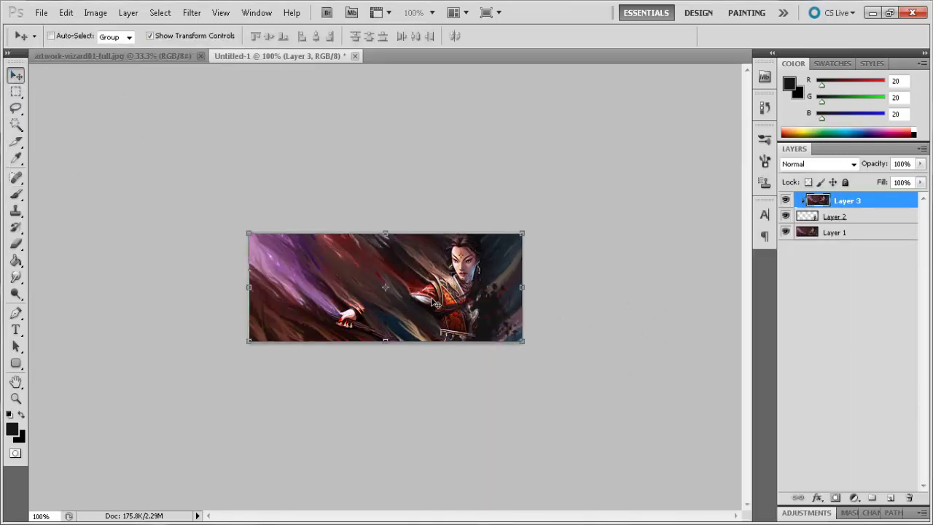
pyautogui.moveTo(437, 303); pyautogui.dragTo(220, 357)
# - Choose the 482 px splatter brush and set its size to 195 px
pyautogui.click(16, 195)
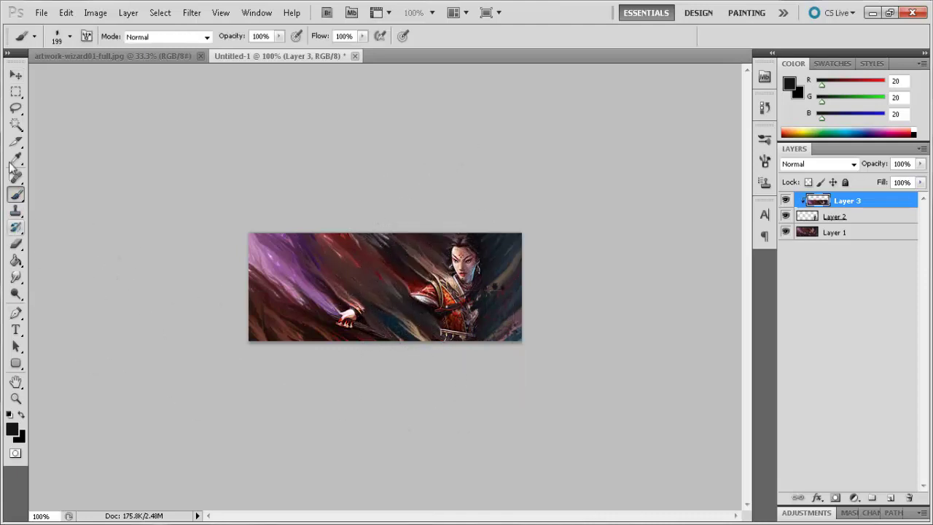
pyautogui.click(69, 36)
pyautogui.click(204, 226)
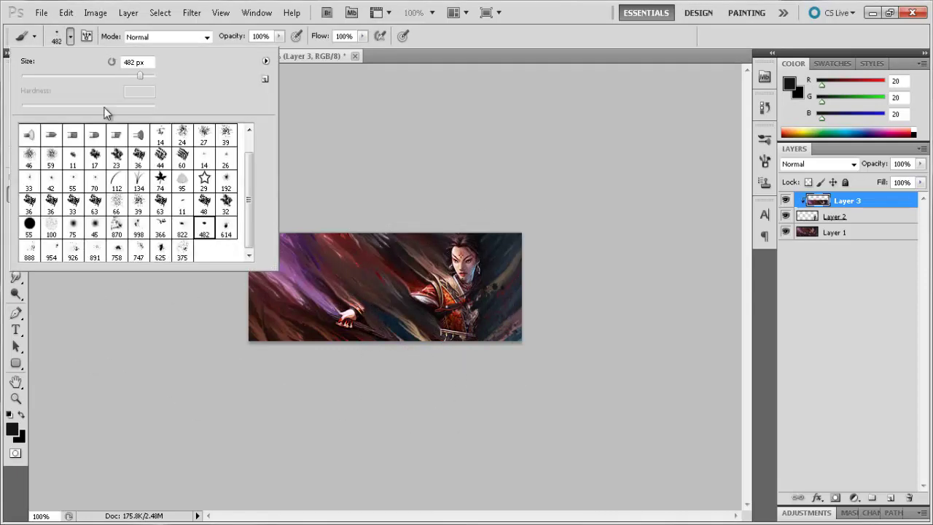
pyautogui.click(119, 73)
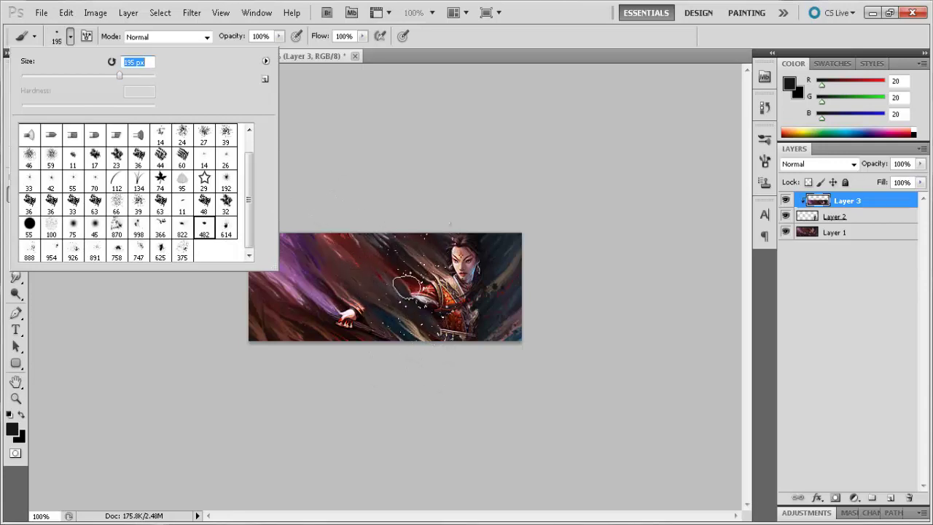
pyautogui.click(273, 358)
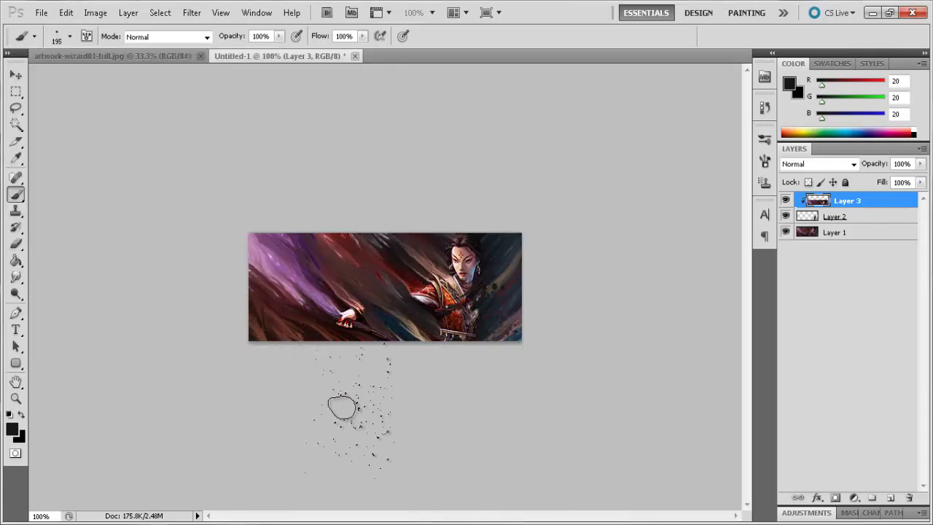
# - Add an empty layer on top and stamp all visible layers into another new layer above it
pyautogui.click(891, 497)
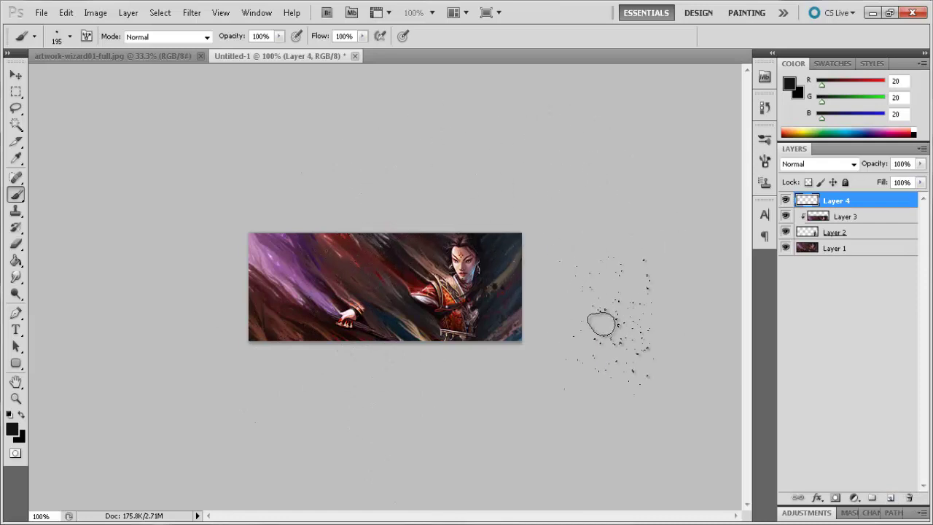
pyautogui.hotkey('ctrl', 'shift', 'alt', 'e')
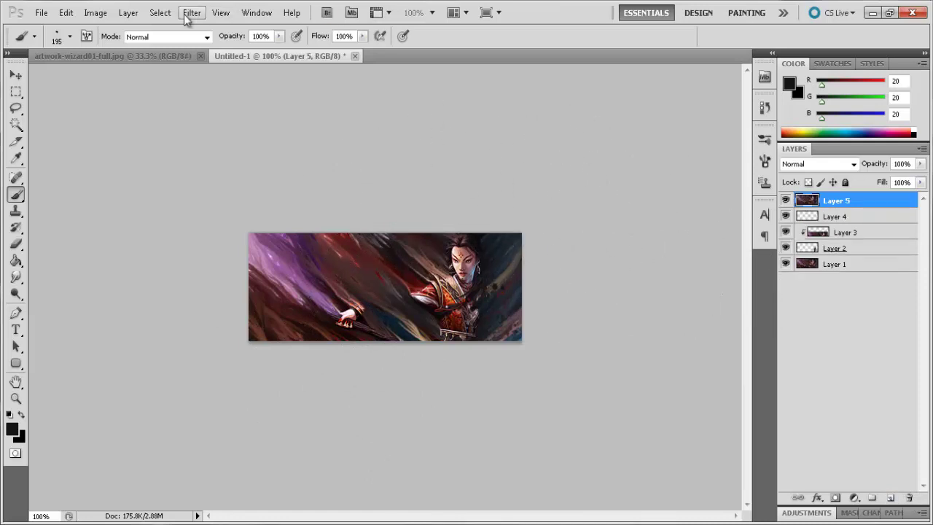
# - Open the Vigor PSD file from the Abundant Designs folder on the desktop
pyautogui.hotkey('ctrl', 'o')
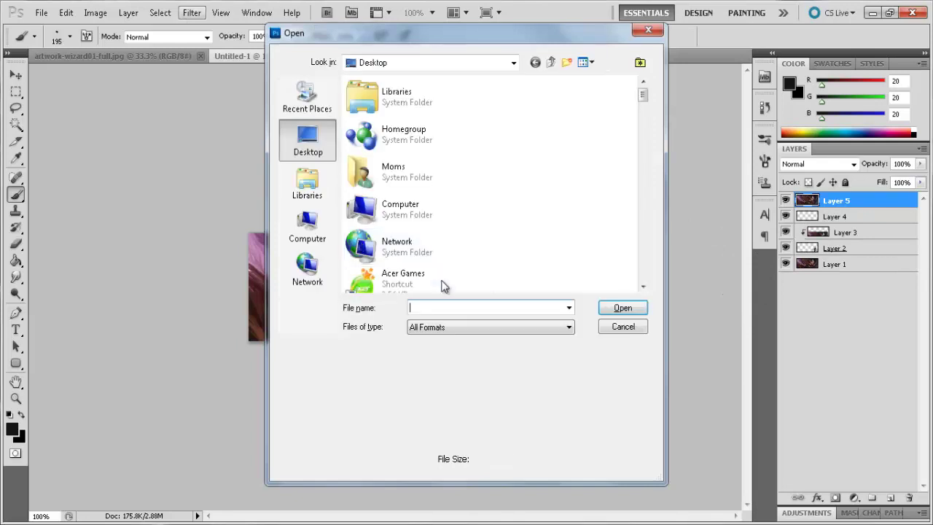
pyautogui.scroll(-5, 433, 282)
pyautogui.doubleClick(407, 98)
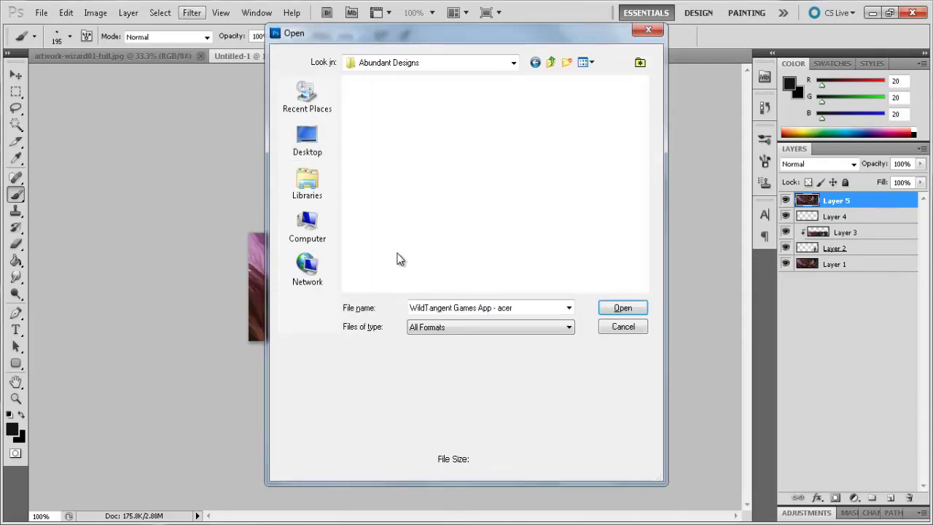
pyautogui.scroll(-10, 431, 235)
pyautogui.scroll(3, 431, 235)
pyautogui.scroll(-3, 391, 233)
pyautogui.click(514, 175)
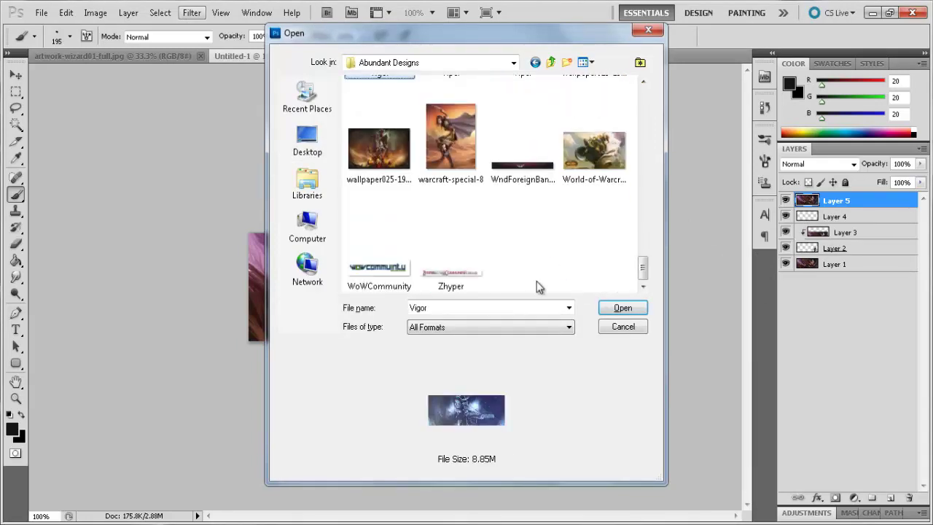
pyautogui.click(622, 307)
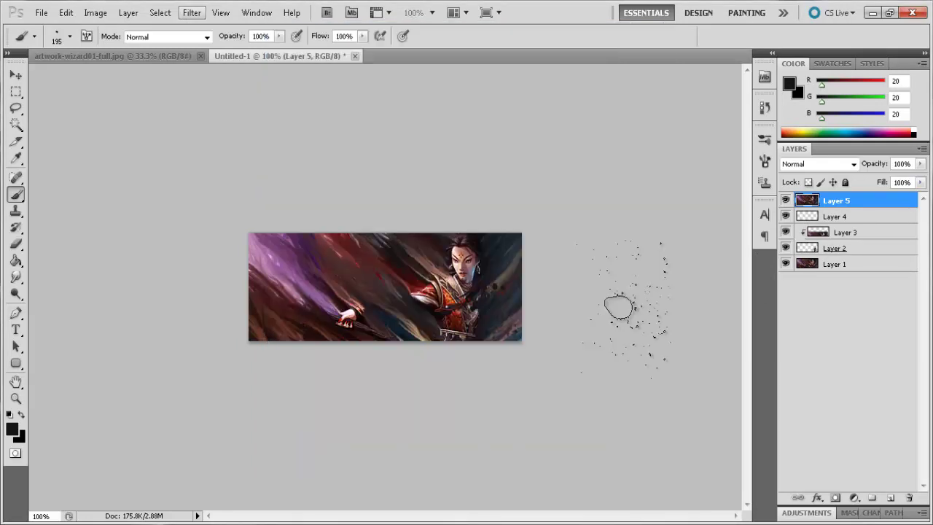
# - Close the wizard artwork, float the Vigor document, and copy its adjustment layers from Gradient Map 1 to Photo Filter 1 into the banner
pyautogui.click(198, 57)
pyautogui.moveTo(248, 56); pyautogui.dragTo(263, 69)
pyautogui.click(867, 474)
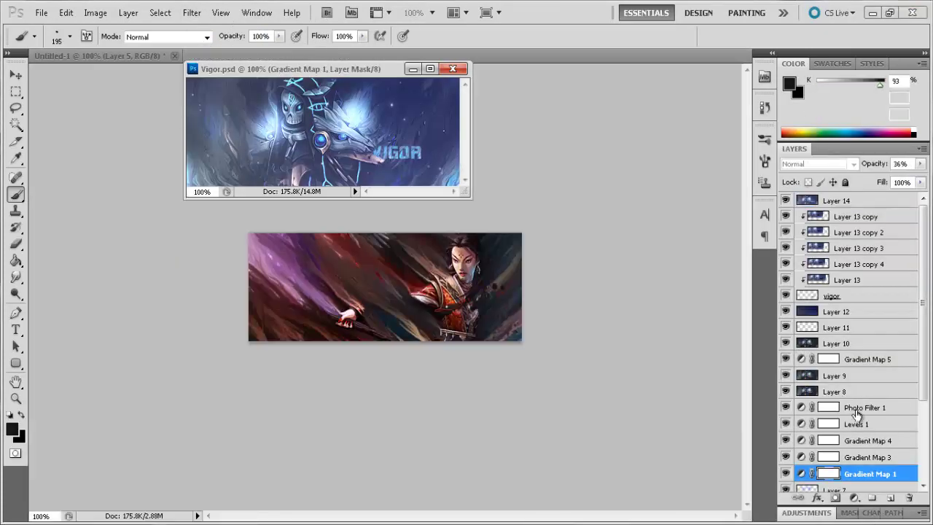
pyautogui.keyDown('shift'); pyautogui.click(860, 408); pyautogui.keyUp('shift')
pyautogui.moveTo(861, 407); pyautogui.dragTo(488, 332)
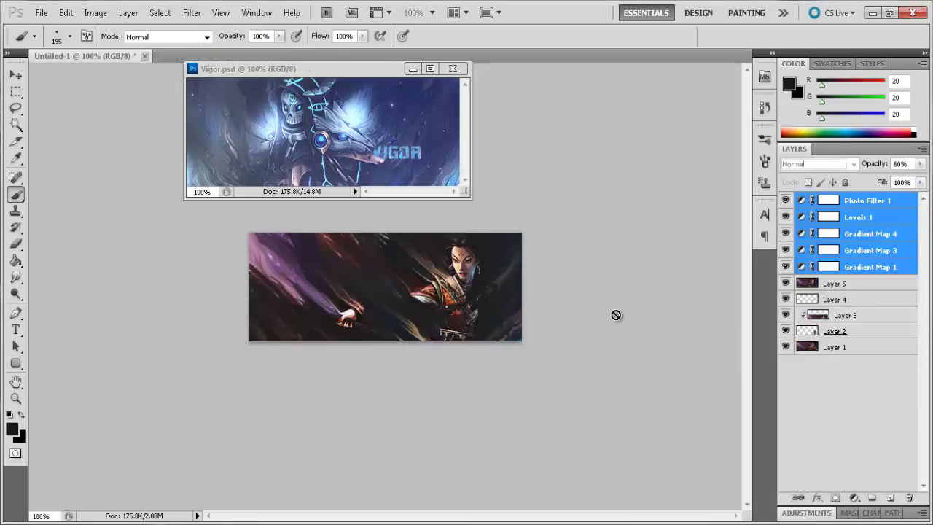
# - Delete the Levels 1 adjustment layer from the banner and close Vigor.psd
pyautogui.rightClick(846, 221)
pyautogui.click(821, 253)
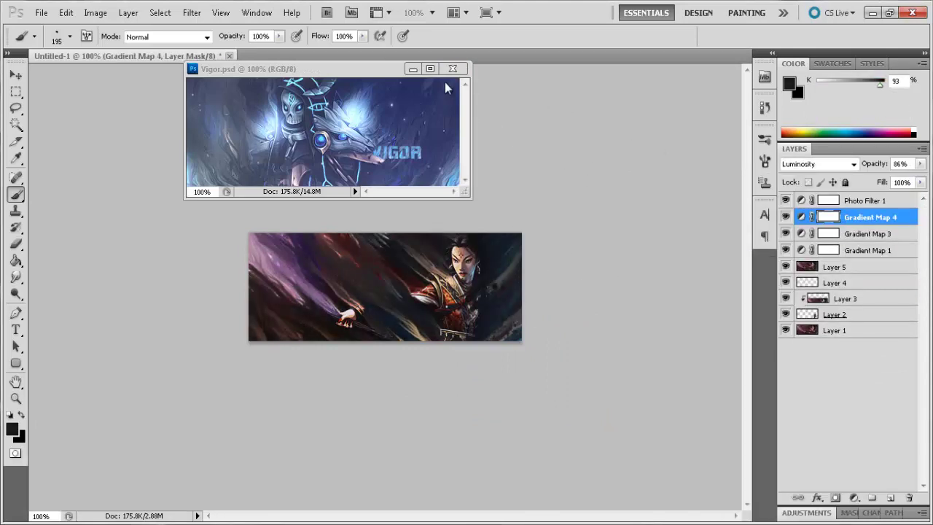
pyautogui.click(452, 68)
# - Stamp all visible layers above the Photo Filter 1 adjustment and add an empty layer on top
pyautogui.click(875, 201)
pyautogui.hotkey('ctrl', 'shift', 'alt', 'e')
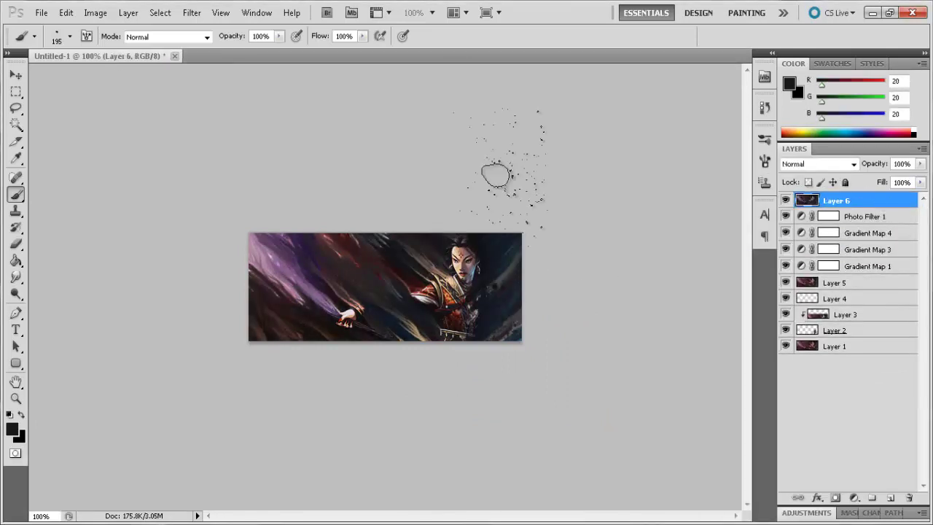
pyautogui.click(891, 498)
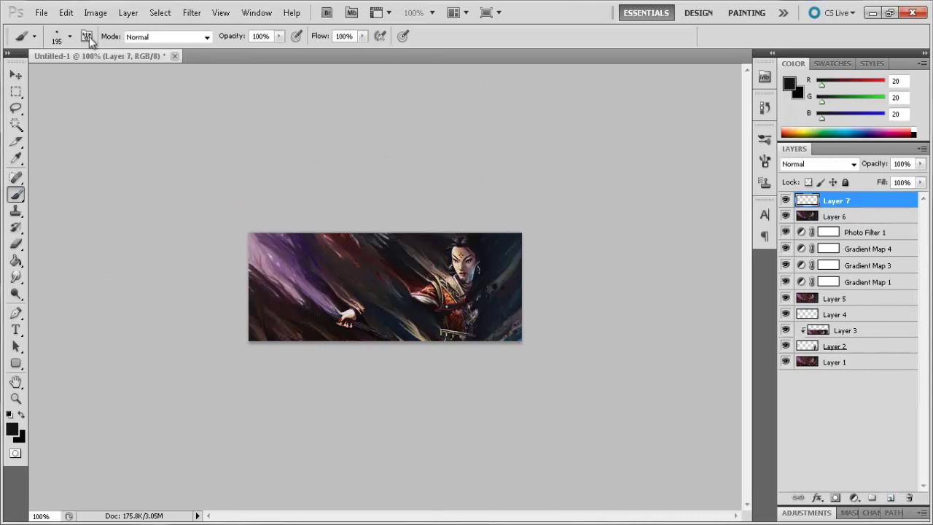
# - Paint a soft white glow along the banner's upper edge beside her head with a 246 px soft round brush
pyautogui.click(70, 36)
pyautogui.click(27, 144)
pyautogui.moveTo(73, 76); pyautogui.dragTo(77, 76)
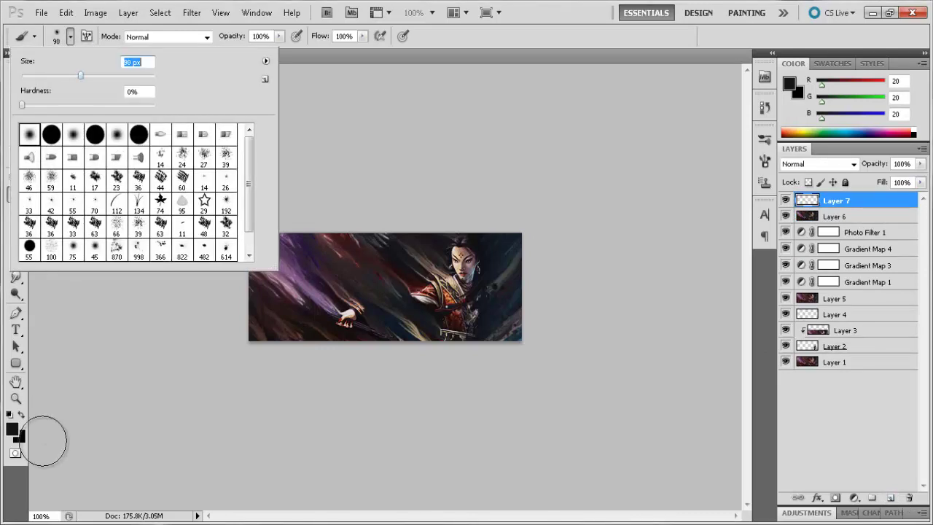
pyautogui.click(10, 414)
pyautogui.click(22, 413)
pyautogui.click(70, 37)
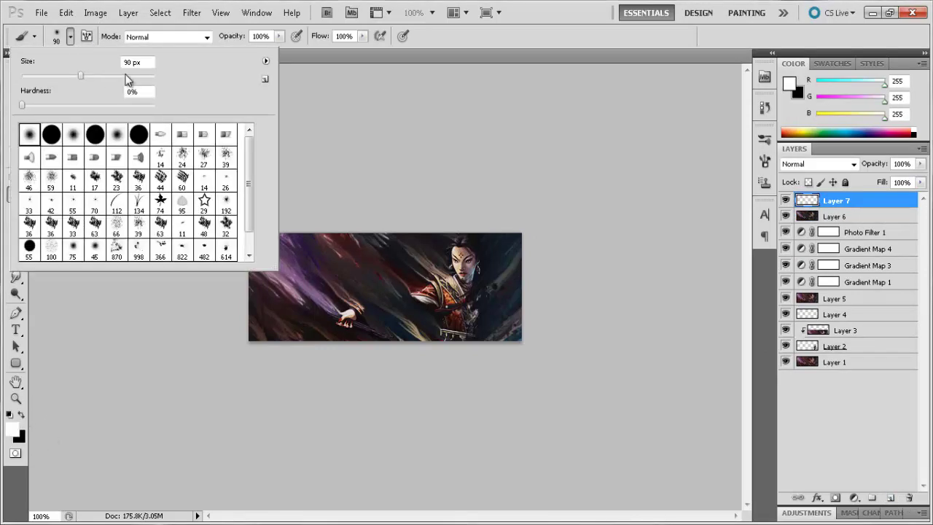
pyautogui.click(125, 78)
pyautogui.press('Return')
pyautogui.click(397, 181)
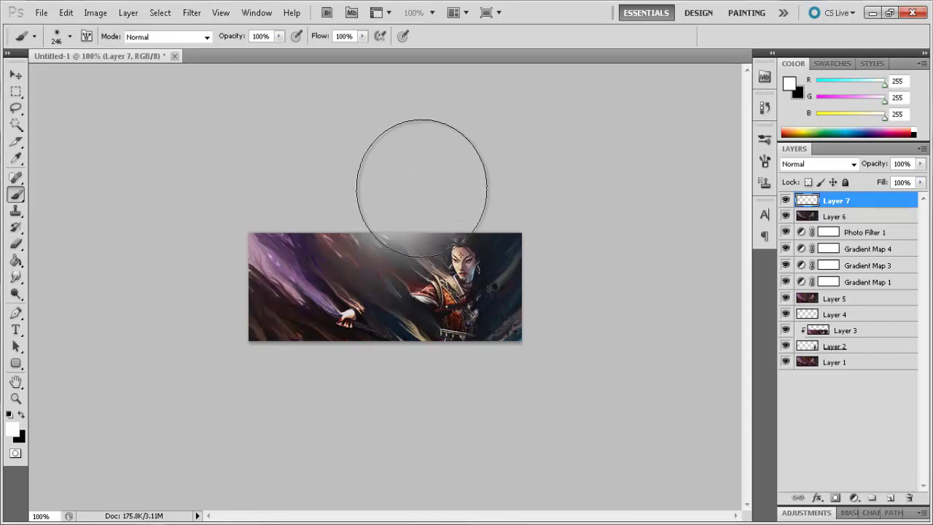
# - Set the soft brush to 141 px and the foreground colour to pink (R 255, G 131, B 221)
pyautogui.click(70, 37)
pyautogui.click(12, 430)
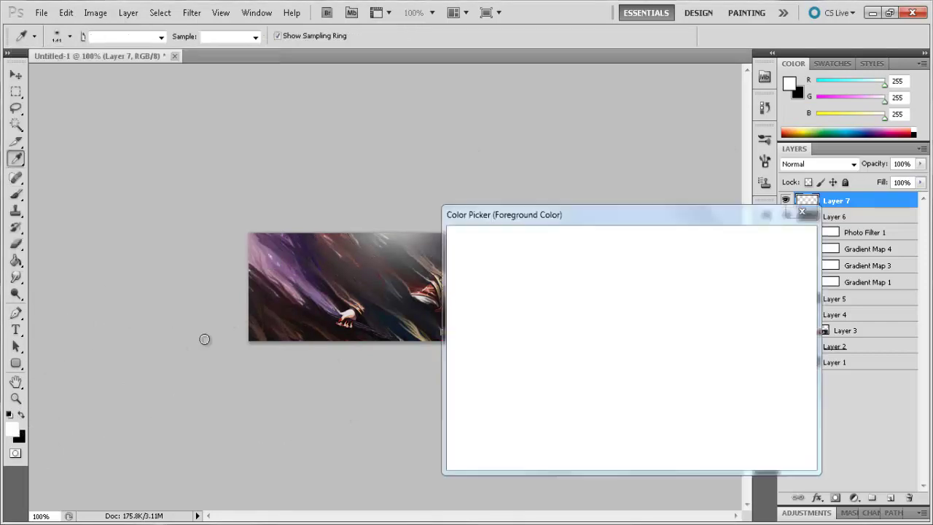
pyautogui.click(646, 271)
pyautogui.click(568, 250)
pyautogui.click(541, 250)
pyautogui.click(769, 240)
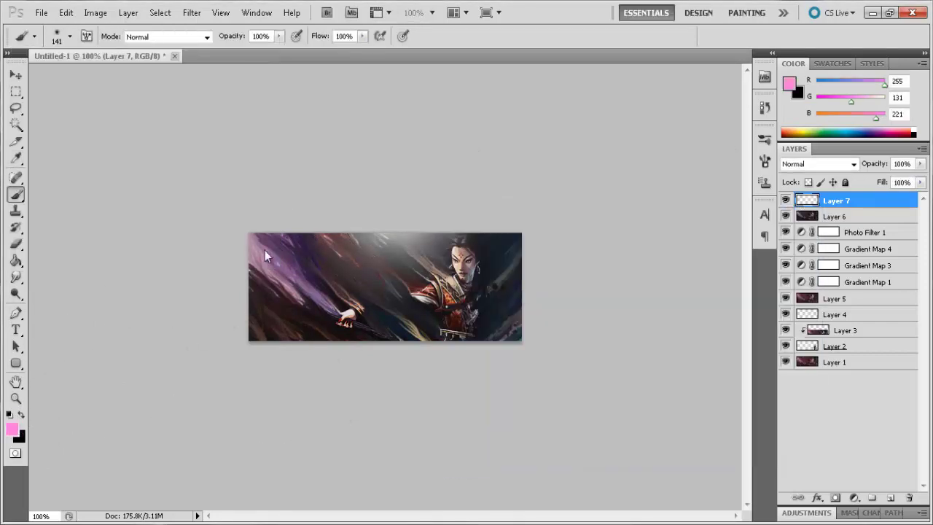
# - Paint a pink glow in the banner's upper-left corner on a new layer blended with Linear Dodge (Add)
pyautogui.click(265, 250)
pyautogui.hotkey('ctrl', 'z')
pyautogui.click(890, 497)
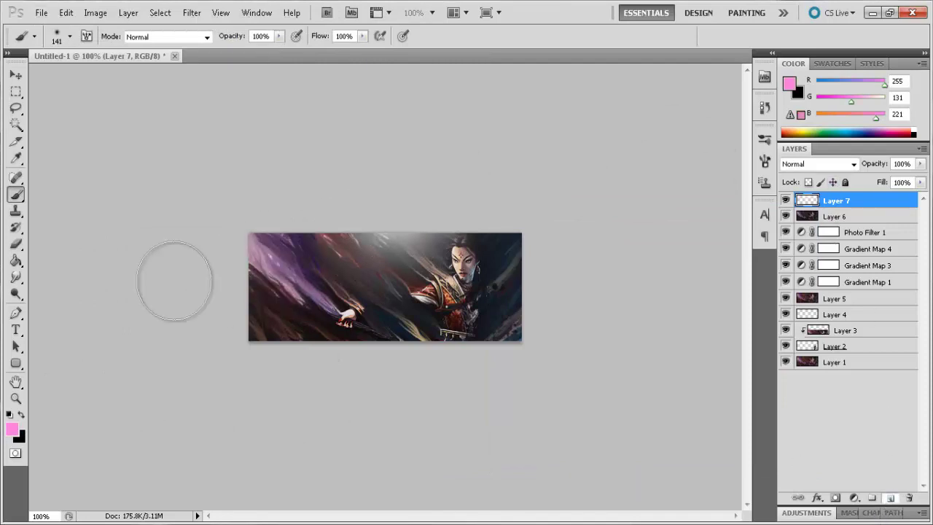
pyautogui.click(819, 164)
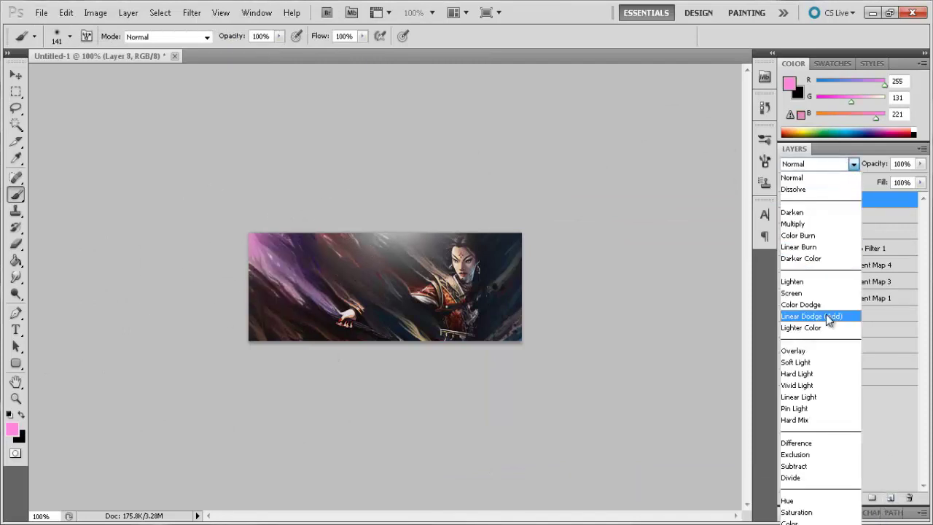
pyautogui.click(816, 319)
pyautogui.click(344, 298)
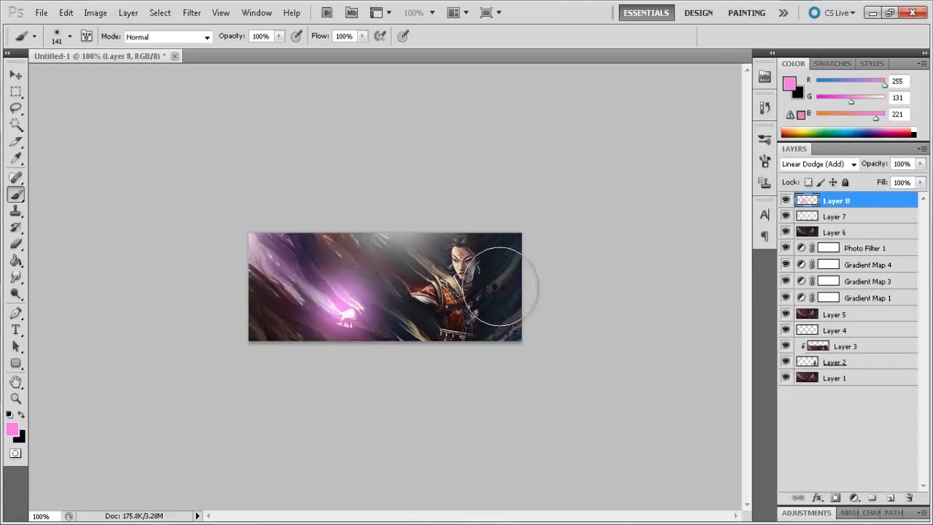
pyautogui.hotkey('ctrl', 'z')
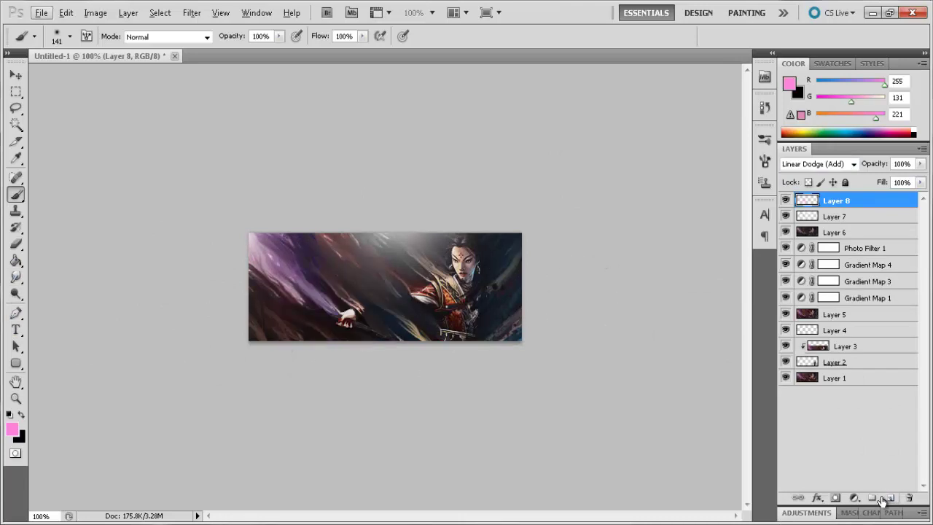
# - Add a new layer, paint a 90 px pink glow at the outstretched hand, and blend it with Linear Dodge (Add)
pyautogui.click(891, 497)
pyautogui.click(335, 313)
pyautogui.hotkey('ctrl', 'z')
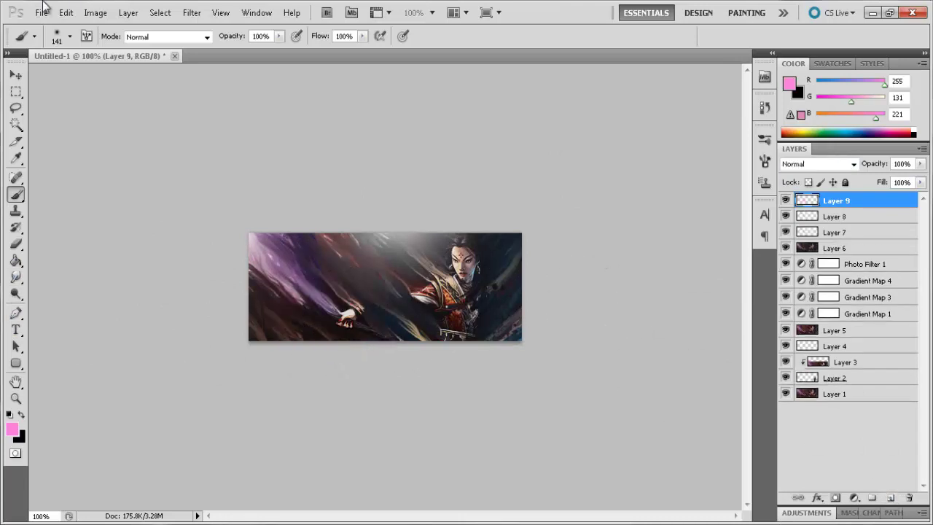
pyautogui.click(69, 36)
pyautogui.click(80, 76)
pyautogui.click(358, 304)
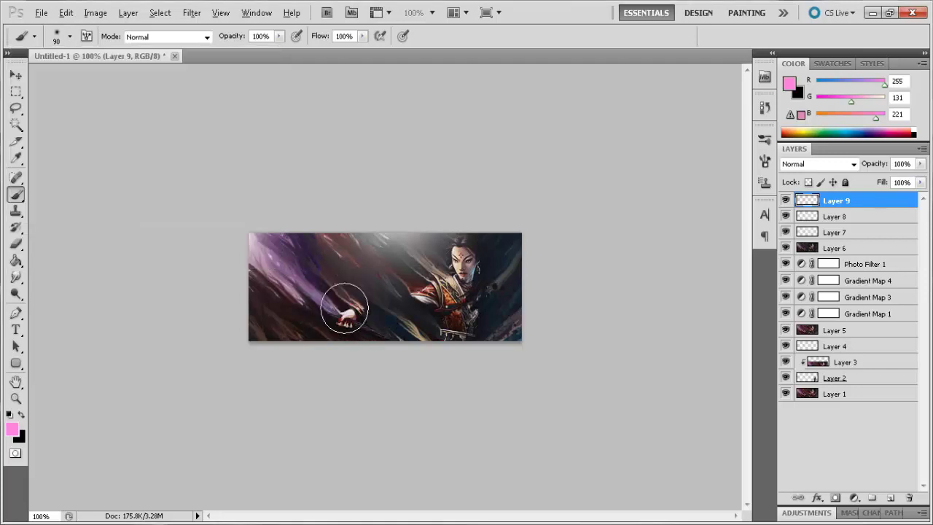
pyautogui.click(332, 304)
pyautogui.click(815, 164)
pyautogui.click(811, 315)
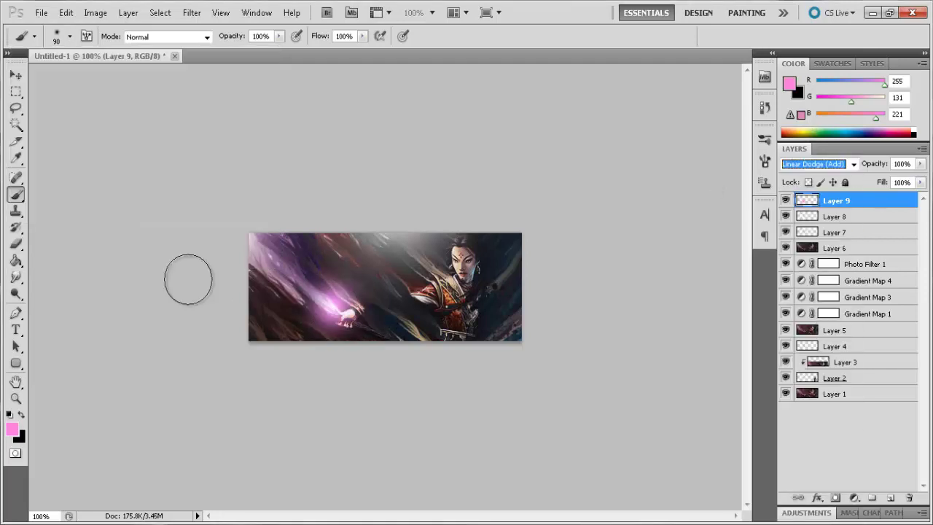
# - Set the foreground colour to light blue (R 131, G 172, B 227) and try a soft glow beside her torso
pyautogui.click(11, 430)
pyautogui.click(625, 333)
pyautogui.moveTo(646, 271); pyautogui.dragTo(646, 323)
pyautogui.moveTo(587, 301); pyautogui.dragTo(529, 269)
pyautogui.click(769, 243)
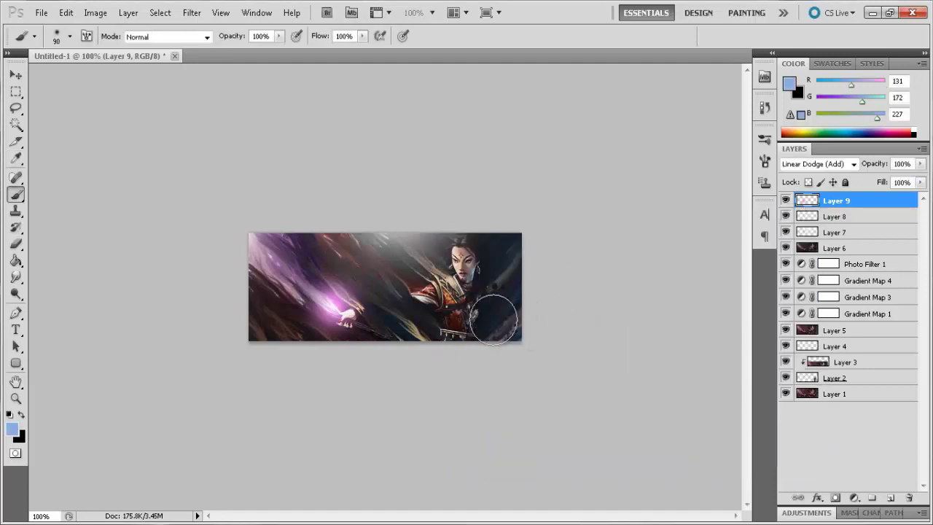
pyautogui.click(487, 298)
pyautogui.hotkey('ctrl', 'alt', 'z')
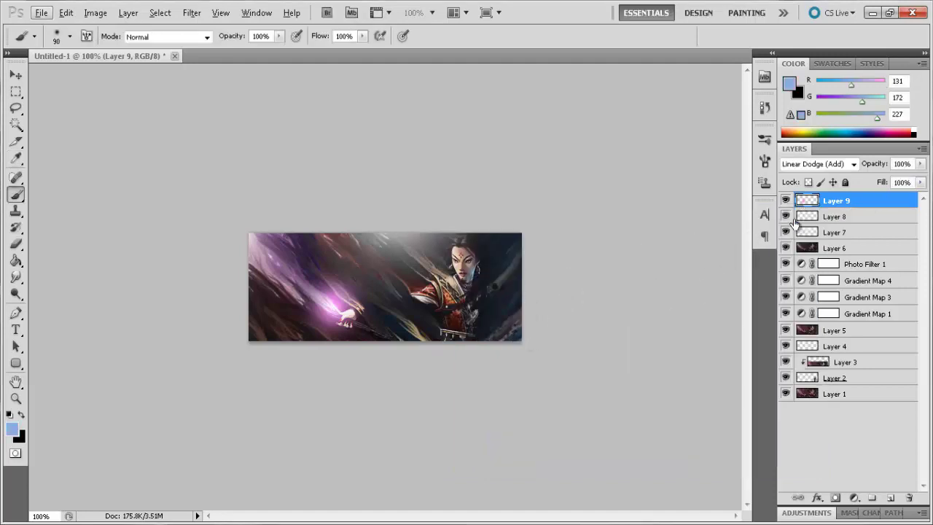
# - Stamp all visible layers into a new layer and apply Topaz Clean 3 using CrispStyle with strength 3 and threshold 0.00
pyautogui.hotkey('ctrl', 'shift', 'alt', 'e')
pyautogui.moveTo(240, 328)
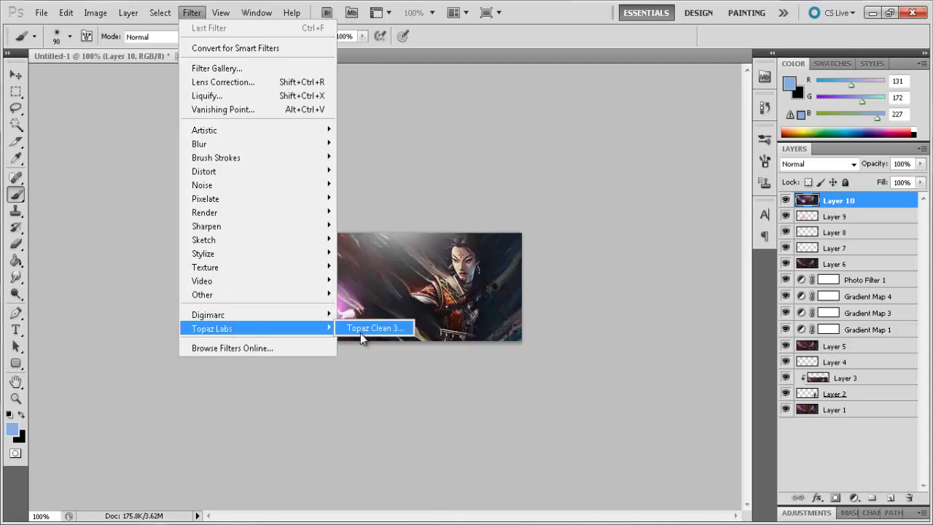
pyautogui.click(361, 329)
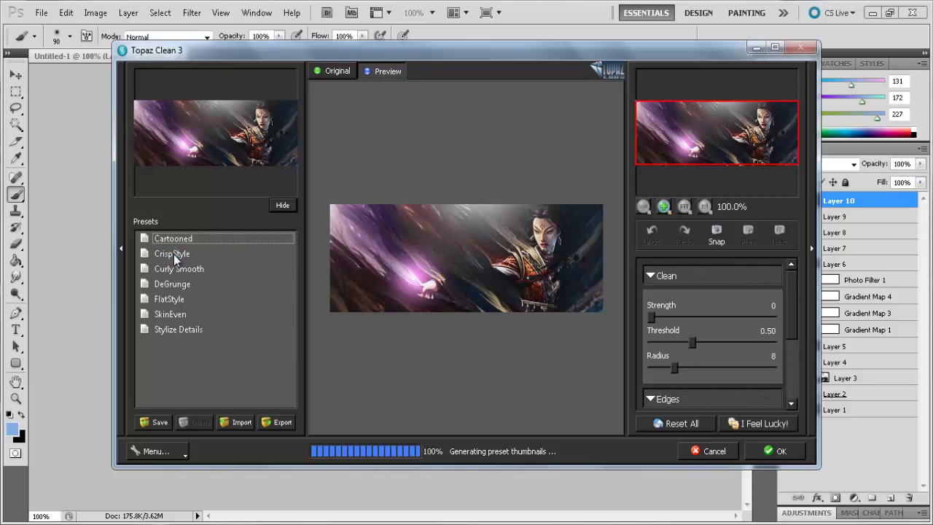
pyautogui.click(172, 254)
pyautogui.moveTo(693, 342); pyautogui.dragTo(639, 343)
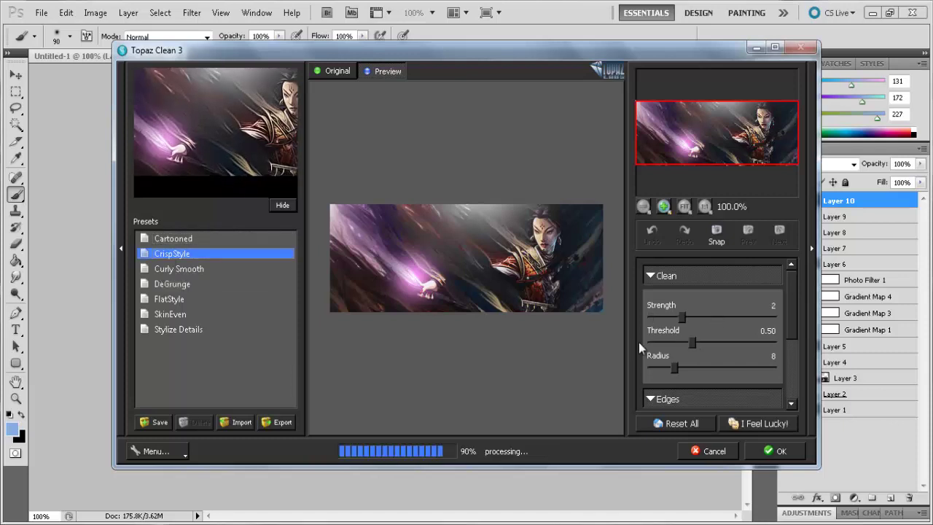
pyautogui.click(704, 318)
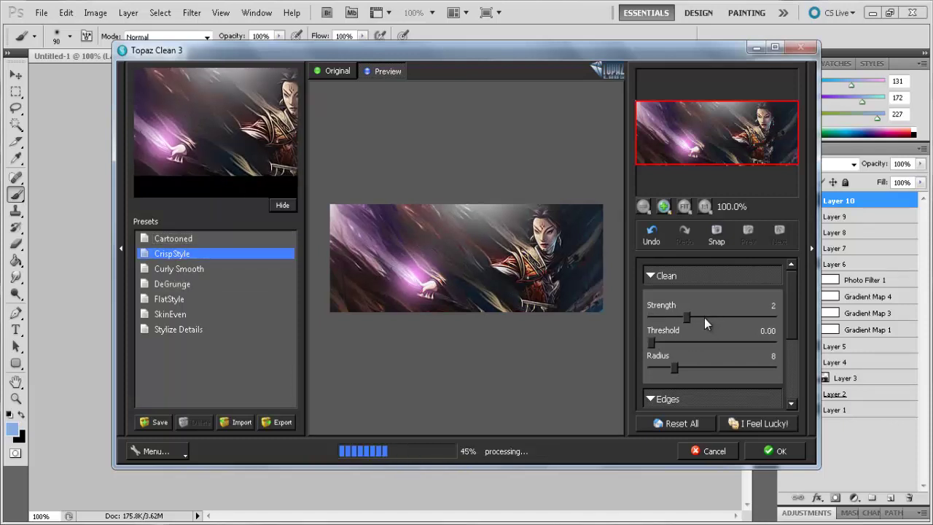
pyautogui.click(773, 452)
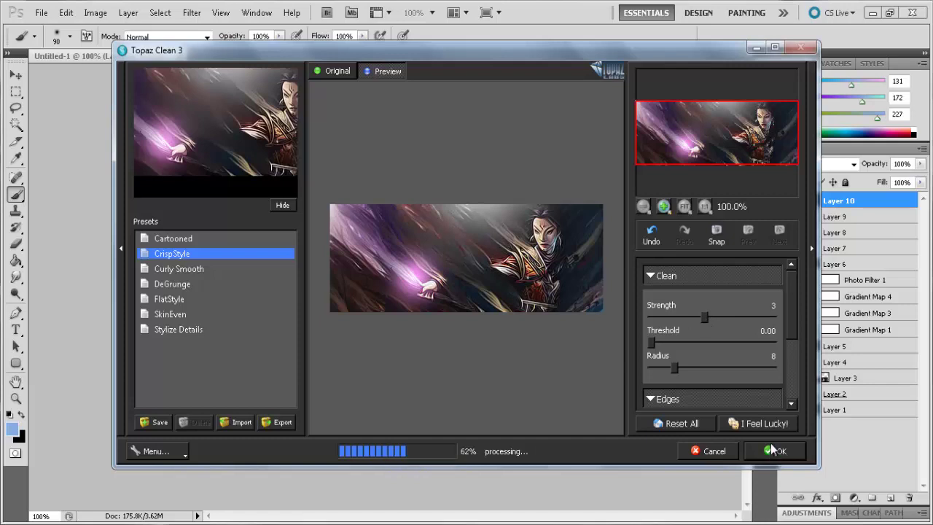
# - Lower the Topaz-cleaned layer's fill to 60% and erase part of it around the woman with a 139 px brush-mode eraser
pyautogui.moveTo(921, 182); pyautogui.dragTo(918, 203)
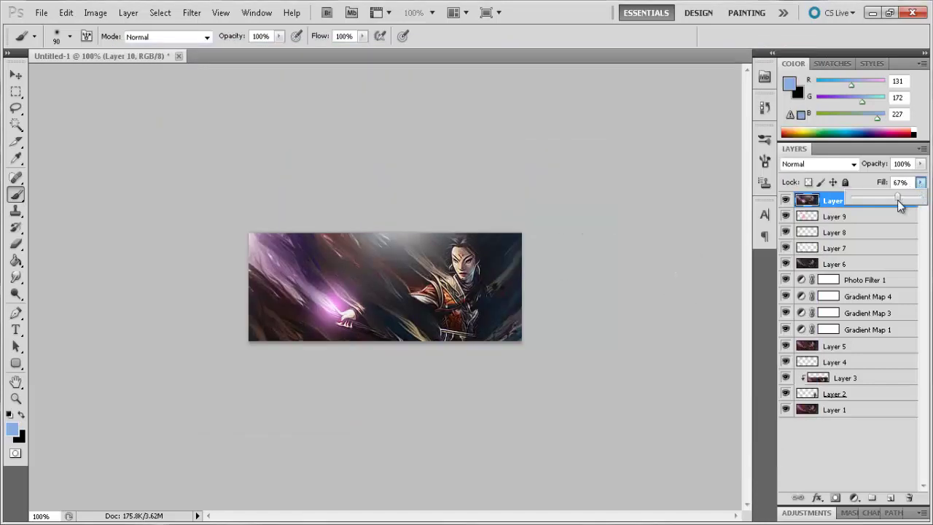
pyautogui.click(15, 244)
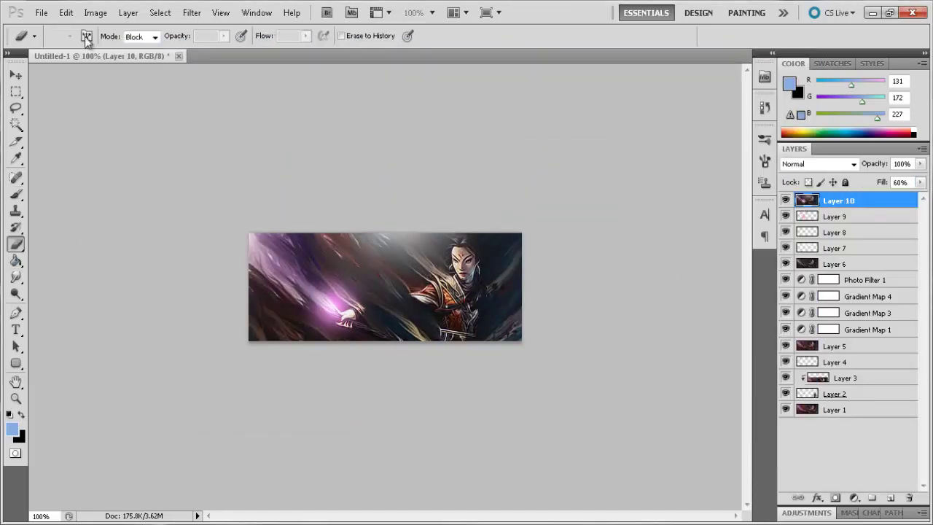
pyautogui.click(154, 37)
pyautogui.click(149, 51)
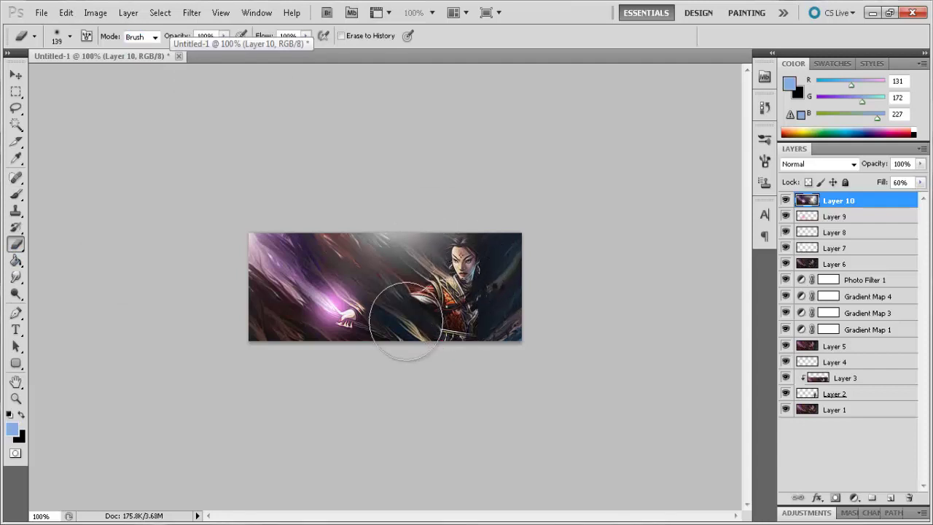
# - Stamp all visible layers into a new layer, sharpen it at 67% fill, and erase it over the woman's face
pyautogui.hotkey('ctrl', 'alt', 'shift', 'e')
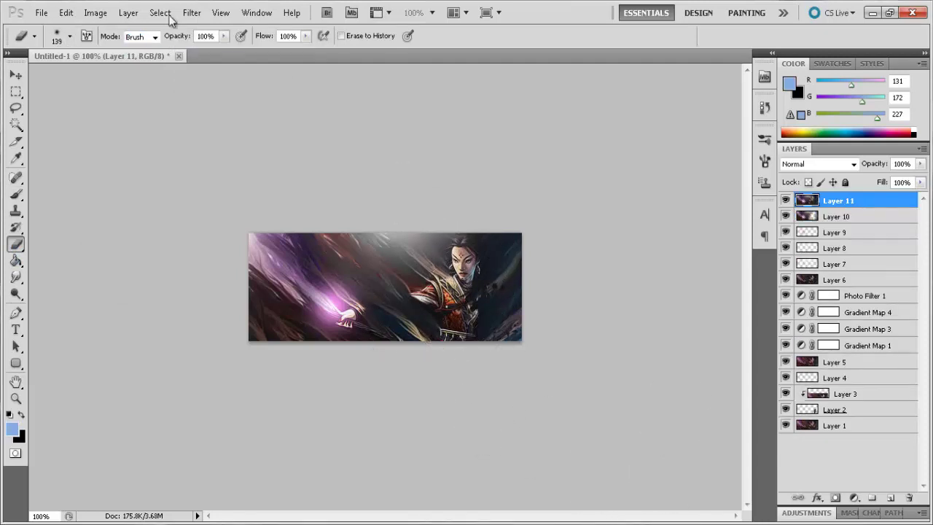
pyautogui.click(192, 13)
pyautogui.click(371, 208)
pyautogui.moveTo(920, 183); pyautogui.dragTo(901, 206)
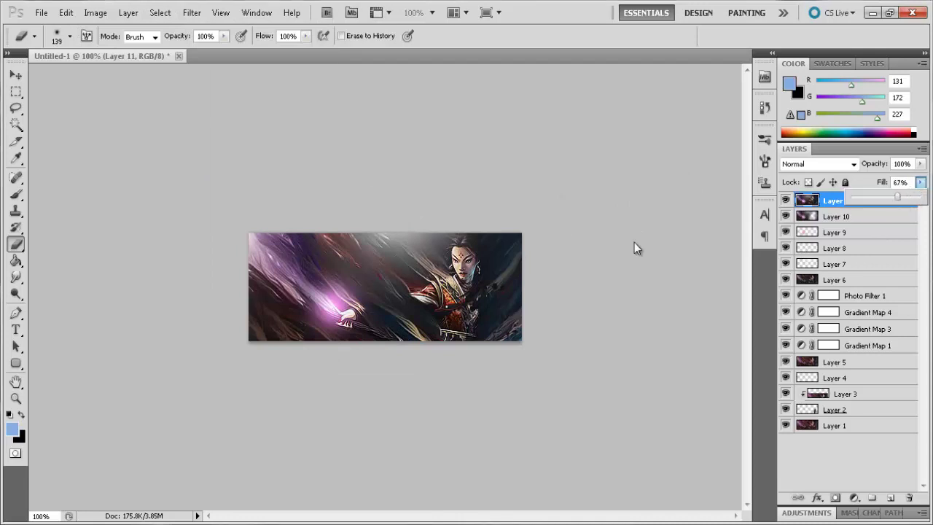
pyautogui.click(455, 259)
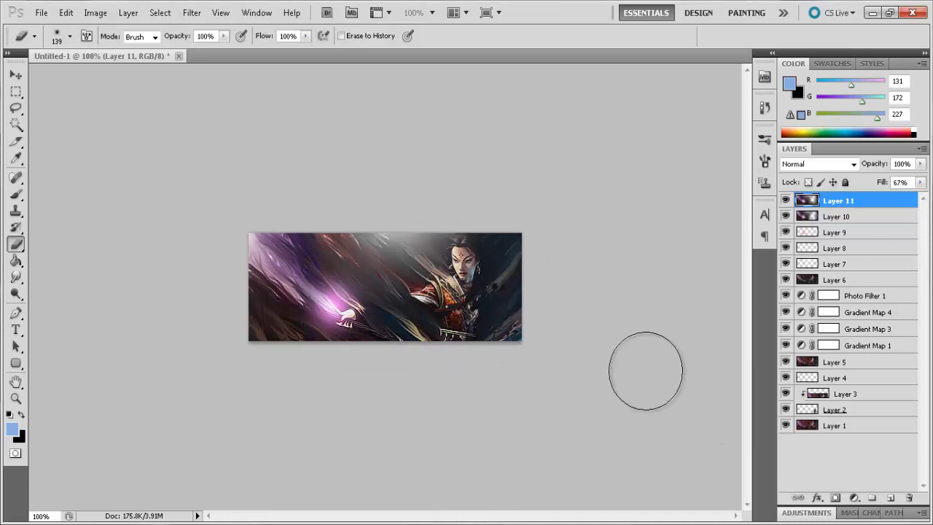
# - Open the space image cosmos7_0008.jpg from the pkg_cosmos7 folder
pyautogui.hotkey('ctrl', 'o')
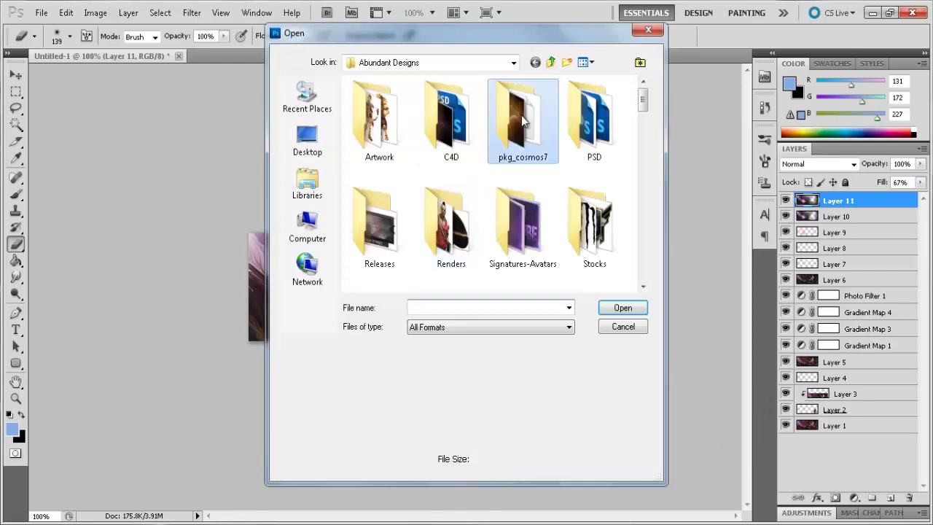
pyautogui.doubleClick(521, 115)
pyautogui.click(522, 216)
pyautogui.scroll(-2, 511, 211)
pyautogui.scroll(1, 455, 217)
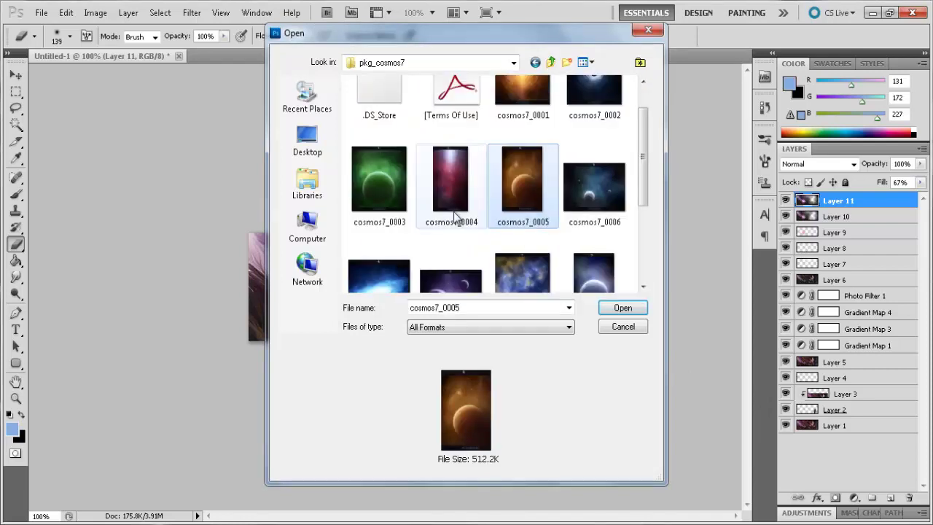
pyautogui.doubleClick(455, 217)
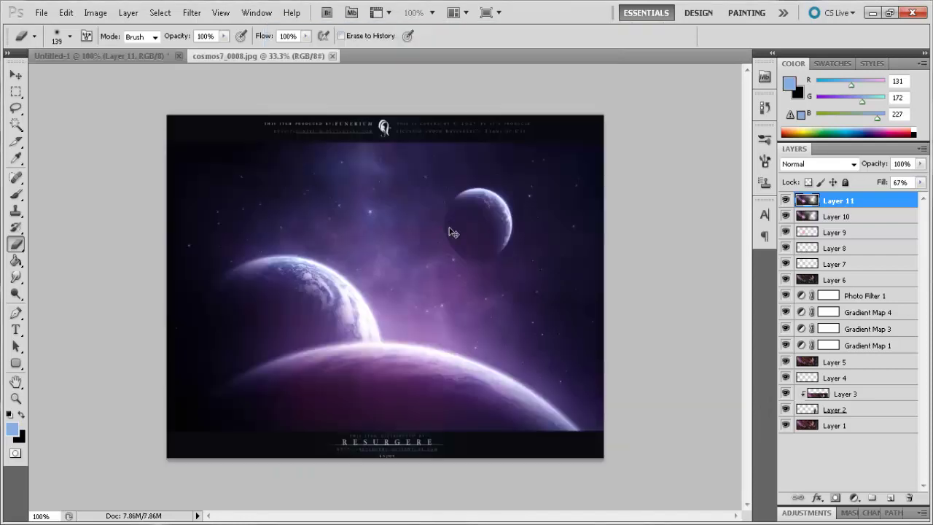
# - Paste the space image into the banner, position its stars over the artwork, and blend it with Linear Dodge (Add)
pyautogui.click(98, 56)
pyautogui.hotkey('ctrl', 'v')
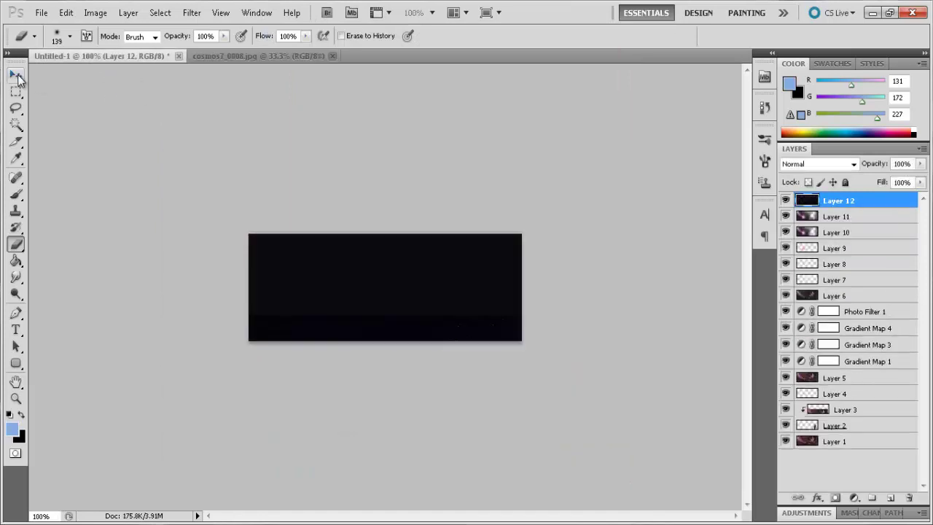
pyautogui.press('v')
pyautogui.moveTo(437, 294); pyautogui.dragTo(391, 298)
pyautogui.click(822, 164)
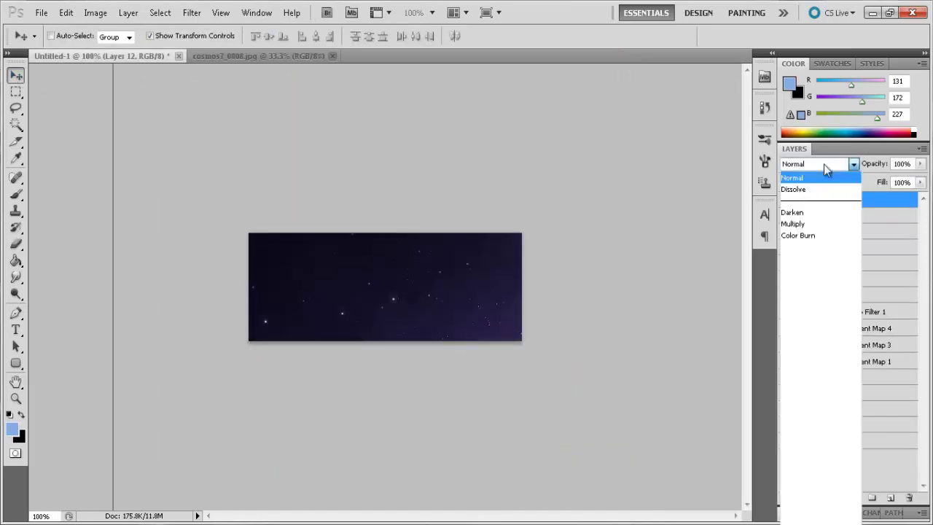
pyautogui.click(813, 315)
pyautogui.moveTo(466, 310); pyautogui.dragTo(481, 342)
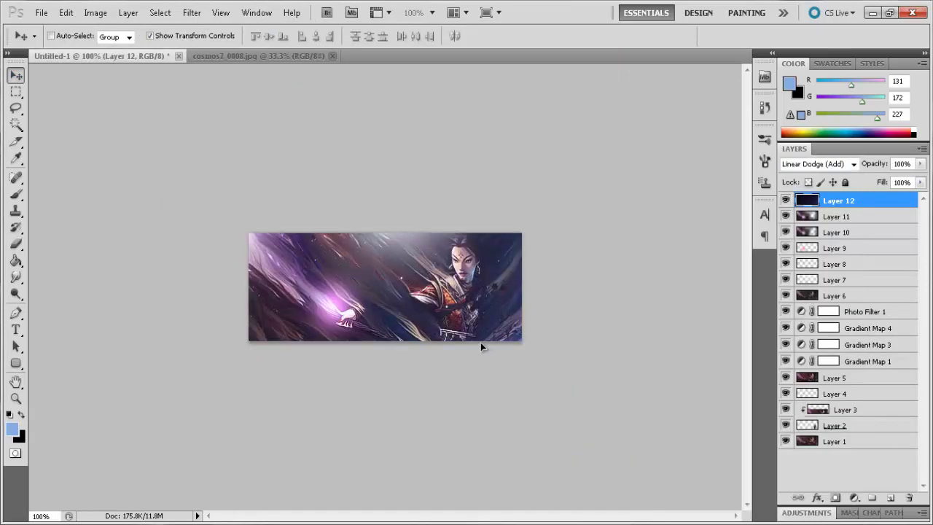
pyautogui.click(16, 347)
# - Add a Gradient Map adjustment with a custom light purple to black gradient and reverse it
pyautogui.click(856, 499)
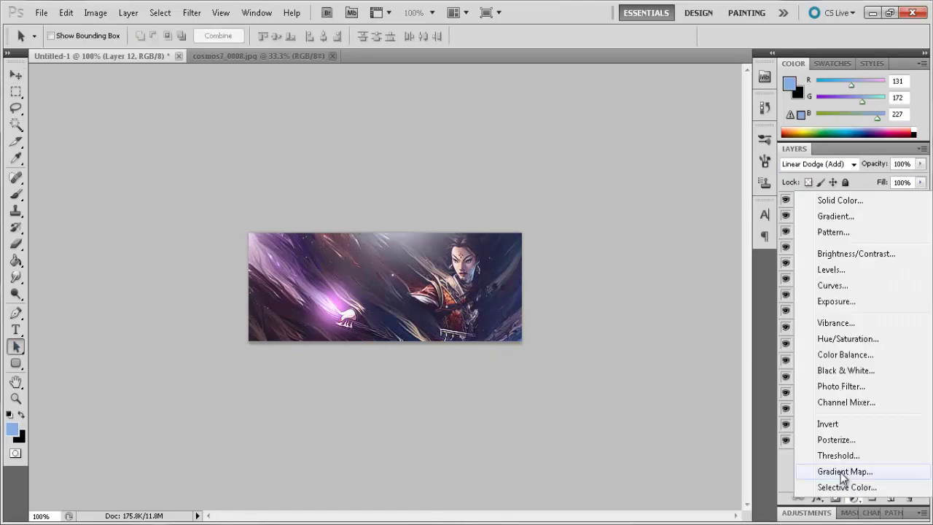
pyautogui.click(809, 476)
pyautogui.click(819, 212)
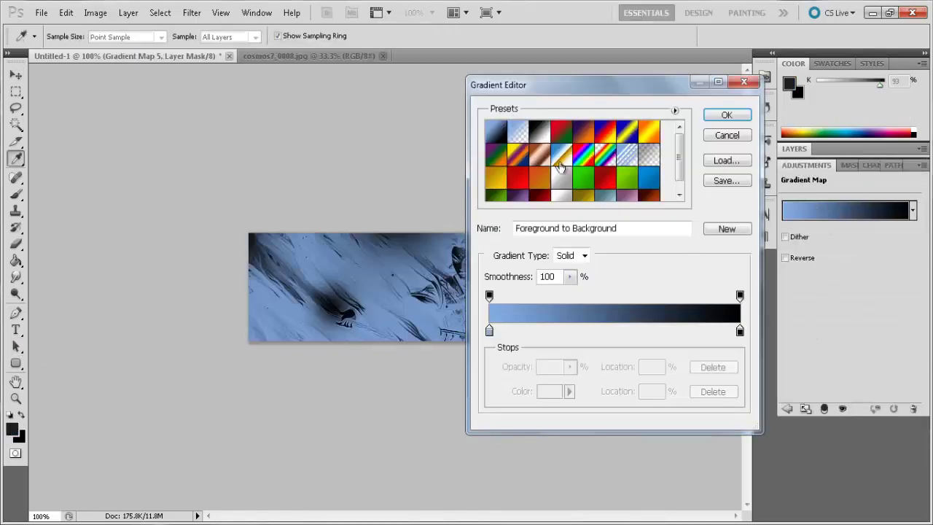
pyautogui.click(490, 334)
pyautogui.click(700, 394)
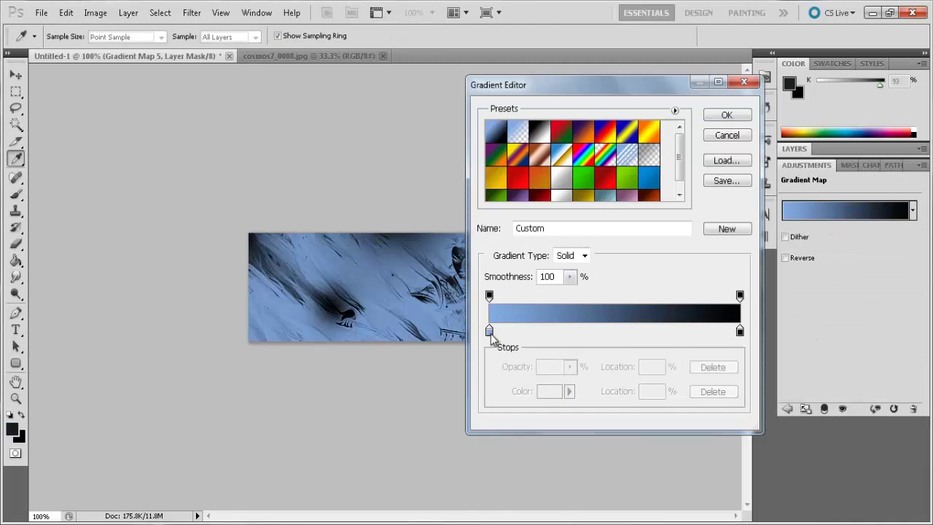
pyautogui.click(489, 332)
pyautogui.click(550, 392)
pyautogui.moveTo(642, 268); pyautogui.dragTo(644, 284)
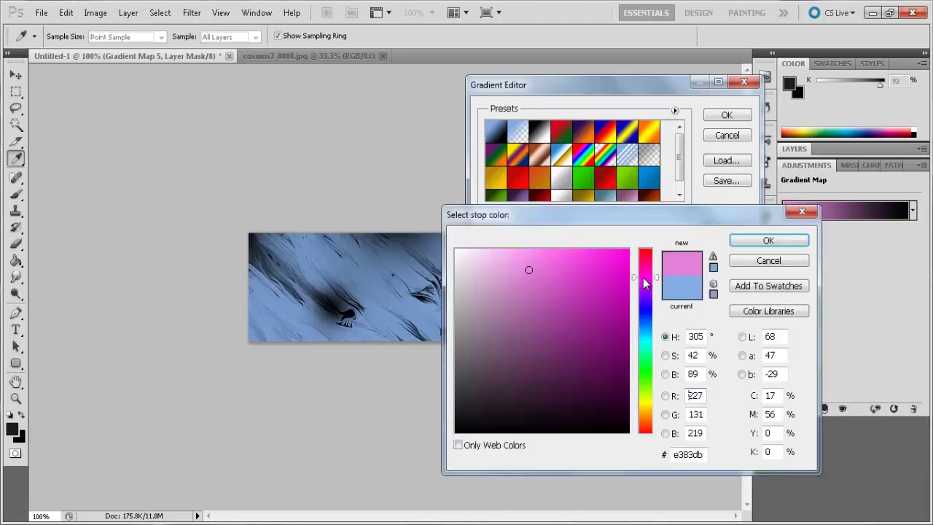
pyautogui.moveTo(575, 254); pyautogui.dragTo(535, 248)
pyautogui.click(644, 287)
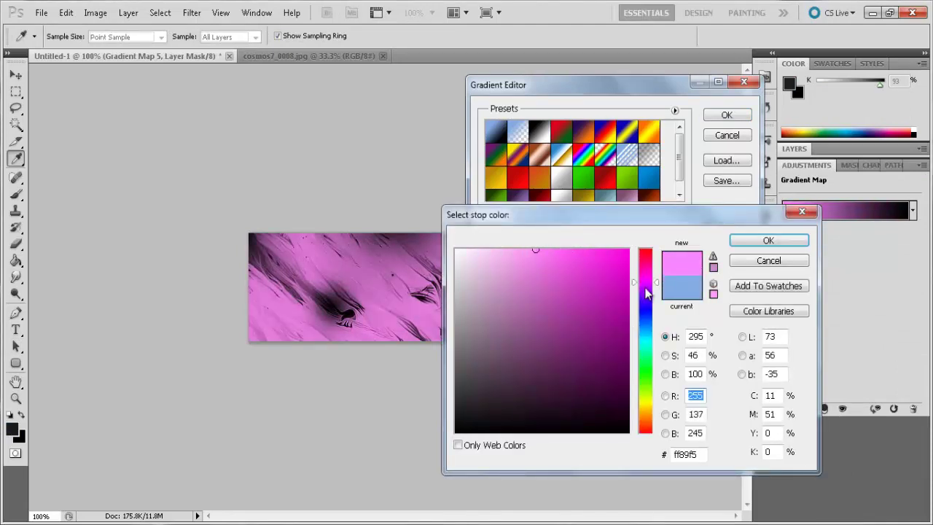
pyautogui.click(768, 250)
pyautogui.click(727, 115)
pyautogui.click(785, 257)
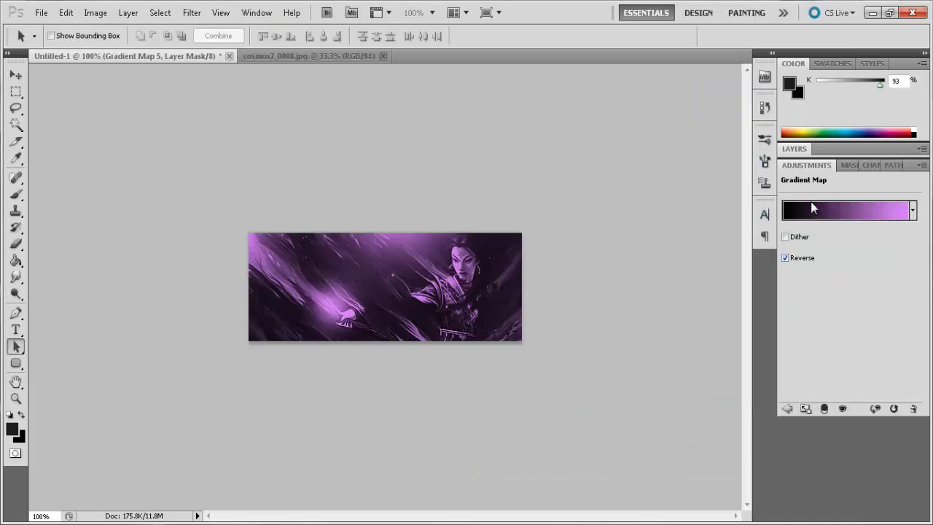
# - Cycle through blend modes for the purple gradient map, set it to Color, and lower its fill to about 53%
pyautogui.click(794, 149)
pyautogui.click(797, 165)
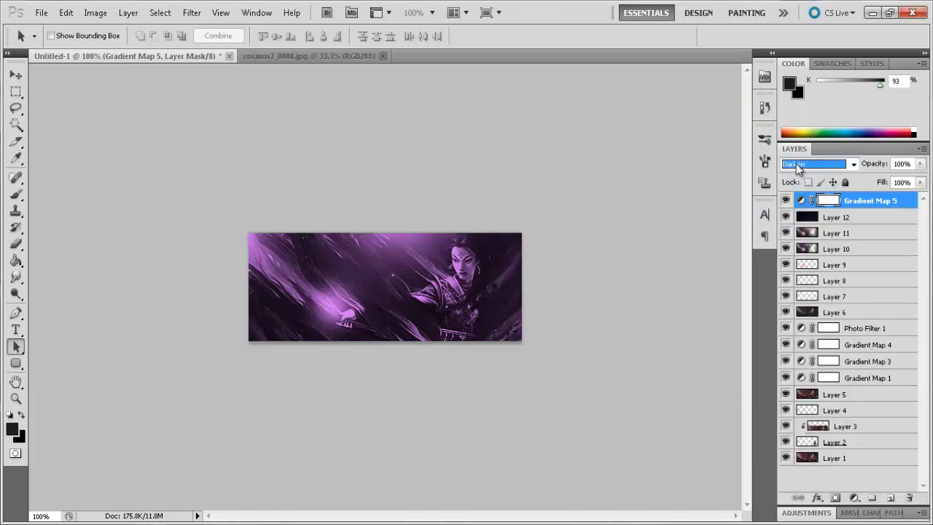
pyautogui.press('Down')
pyautogui.press('Down')
pyautogui.press('Down')
pyautogui.press('Down')
pyautogui.press('Down')
pyautogui.press('Down')
pyautogui.press('Down')
pyautogui.press('Down')
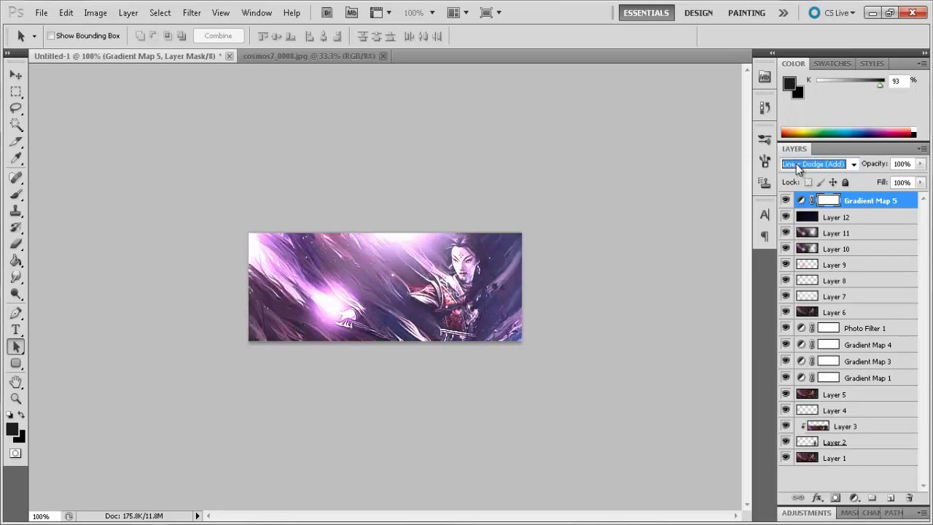
pyautogui.press('Down')
pyautogui.press('Down')
pyautogui.press('Down')
pyautogui.press('Down')
pyautogui.press('Down')
pyautogui.press('Down')
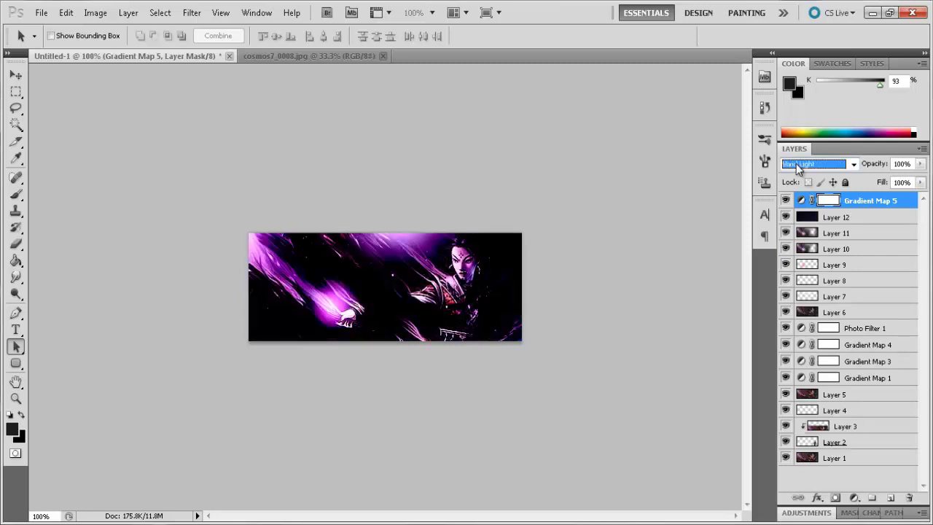
pyautogui.press('Down')
pyautogui.press('Down')
pyautogui.press('Down')
pyautogui.press('Down')
pyautogui.press('Down')
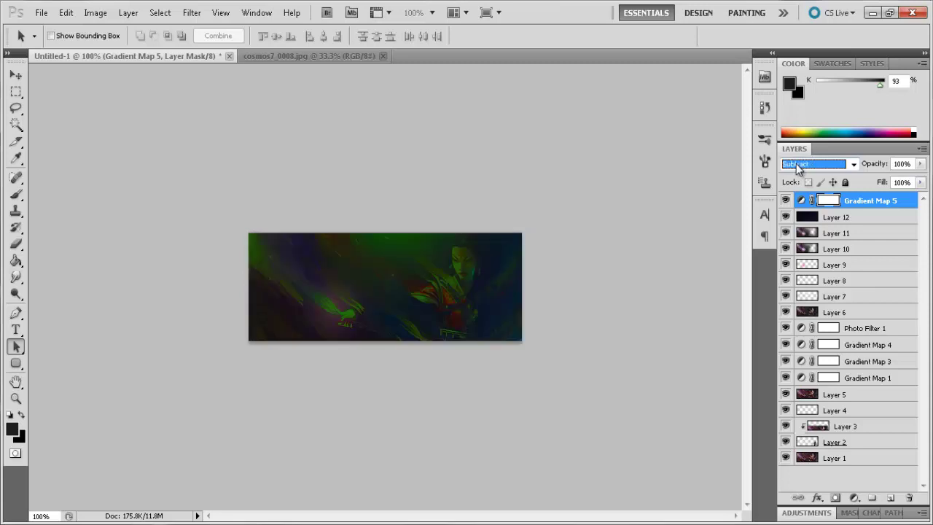
pyautogui.press('Down')
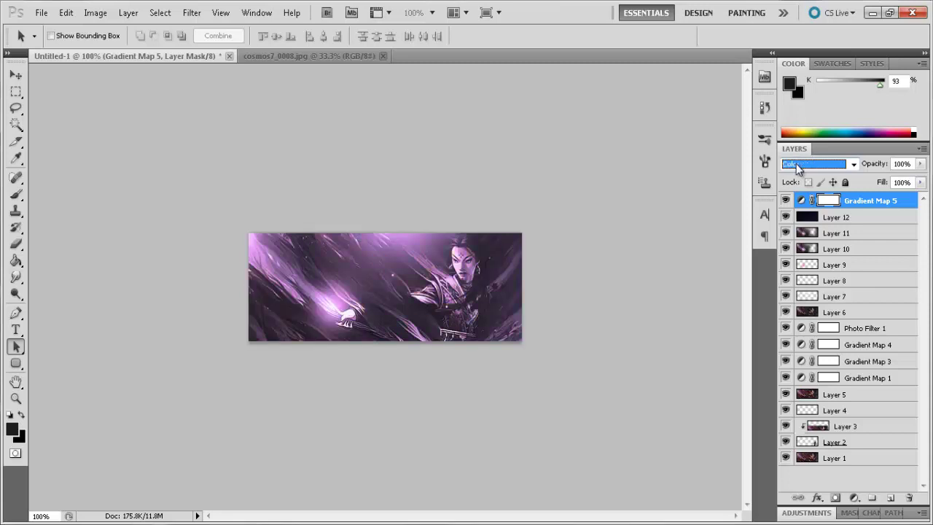
pyautogui.moveTo(921, 182); pyautogui.dragTo(887, 208)
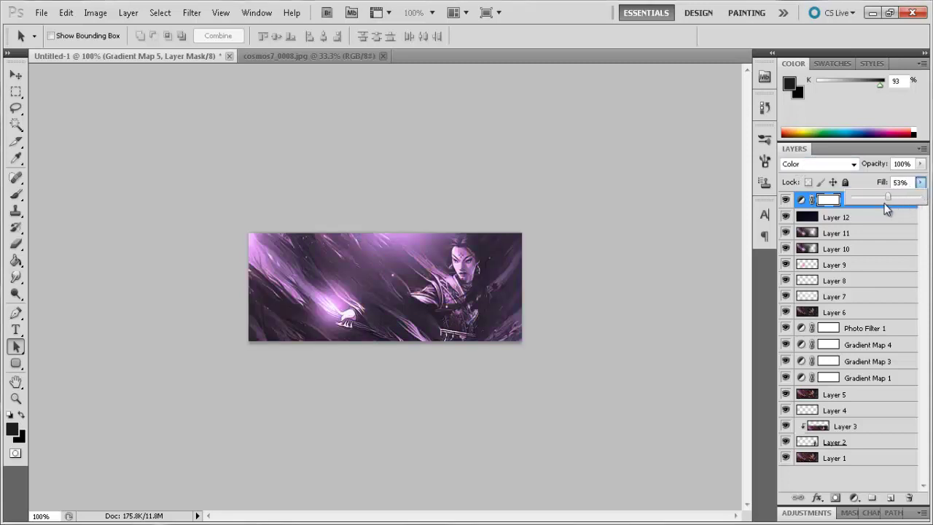
# - Colorize the pasted star layer with Hue/Saturation
pyautogui.click(840, 218)
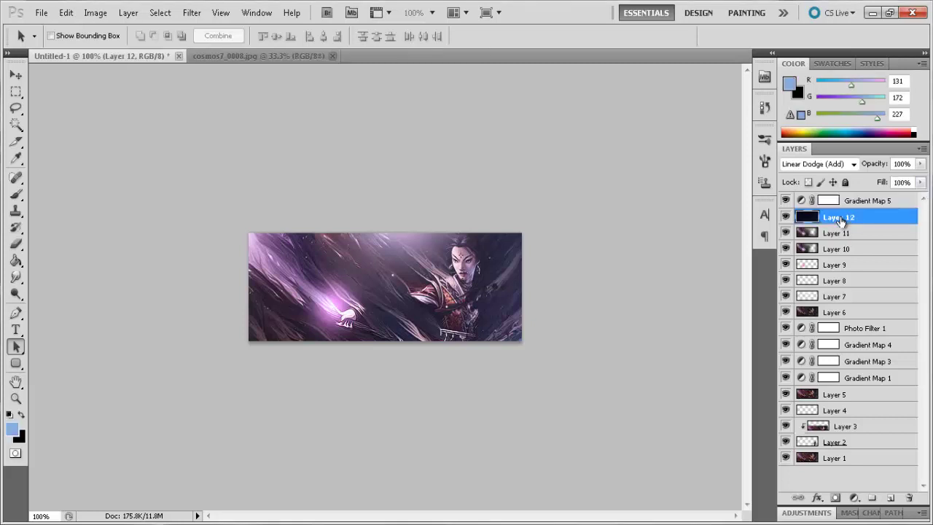
pyautogui.hotkey('ctrl', 'u')
pyautogui.click(742, 285)
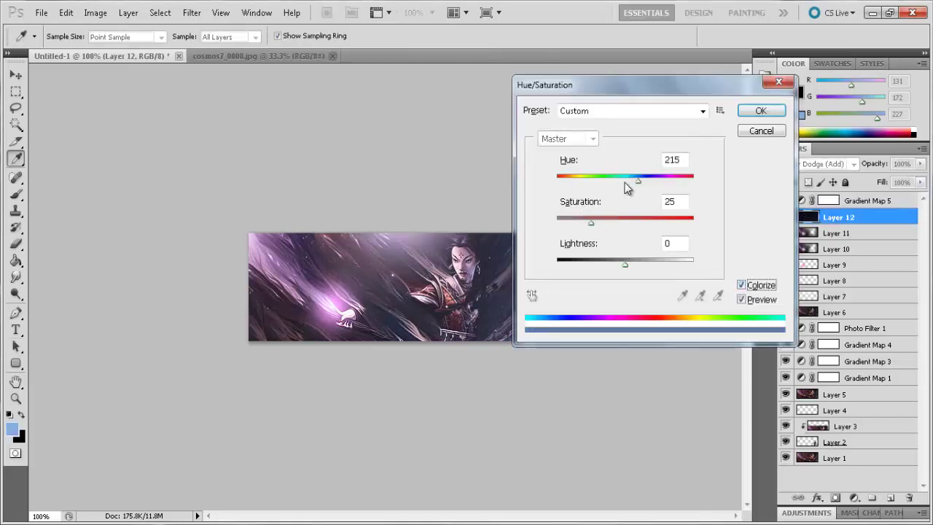
pyautogui.click(761, 110)
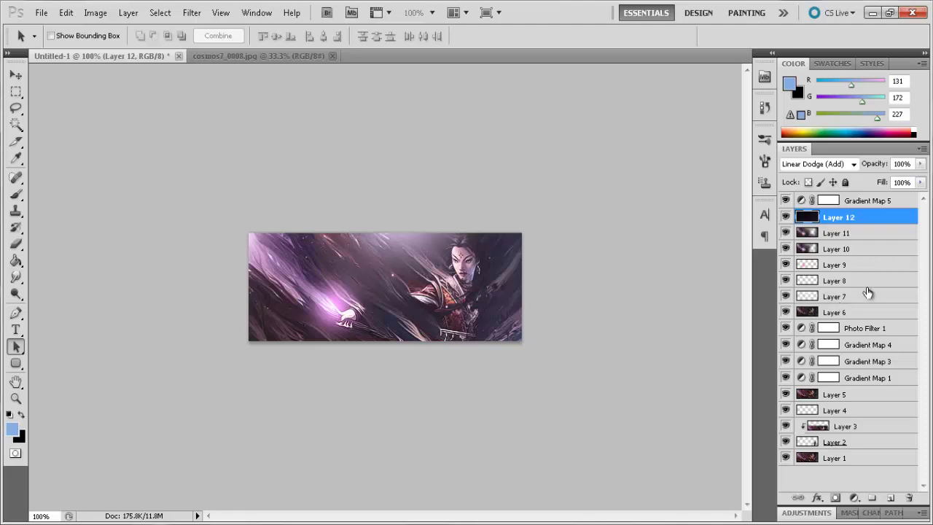
# - Add a black-to-white Gradient Map adjustment above all layers and blend it with Luminosity
pyautogui.hotkey('alt', ']')
pyautogui.click(855, 498)
pyautogui.click(846, 469)
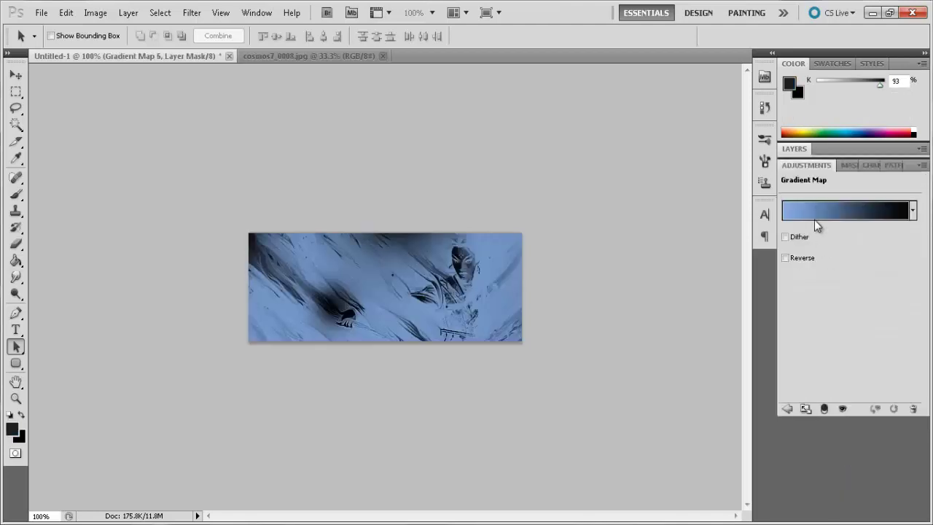
pyautogui.click(814, 215)
pyautogui.click(539, 131)
pyautogui.press('Return')
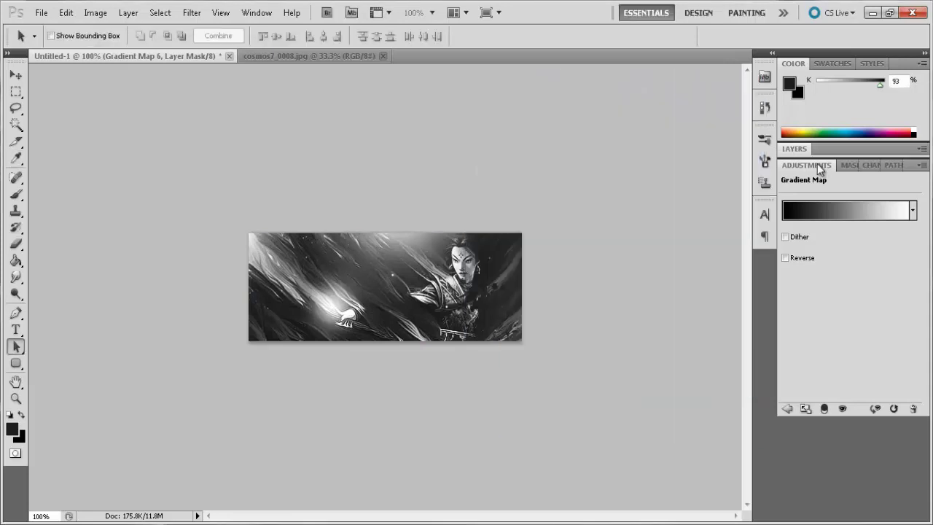
pyautogui.click(800, 150)
pyautogui.click(823, 166)
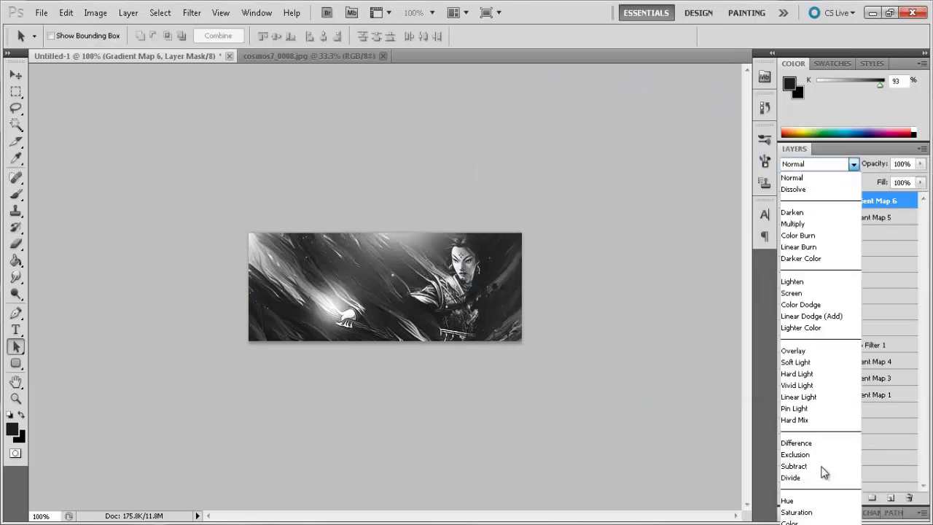
pyautogui.click(820, 519)
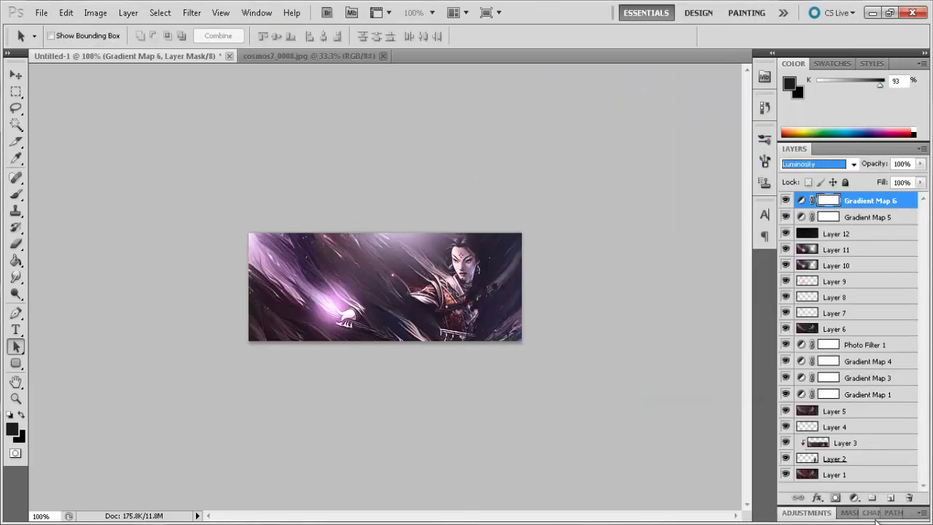
# - Add the text VIBRANT near the banner's centre, select all of it, and open the font size choices
pyautogui.click(16, 329)
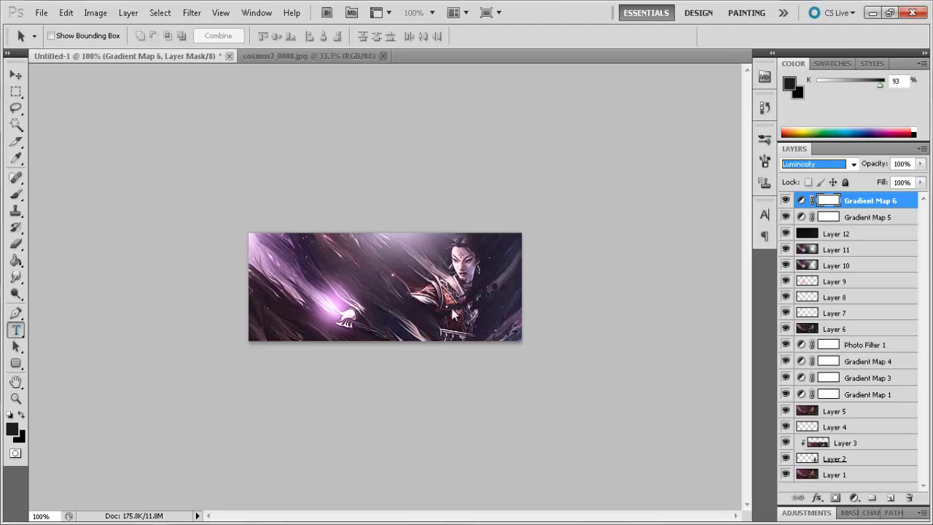
pyautogui.click(400, 286)
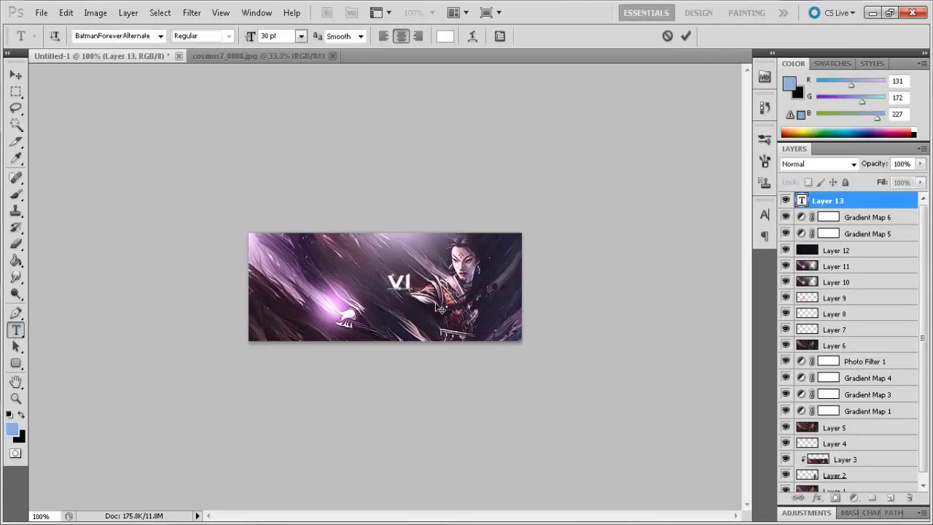
pyautogui.write('VIBRANT')
pyautogui.hotkey('ctrl', 'a')
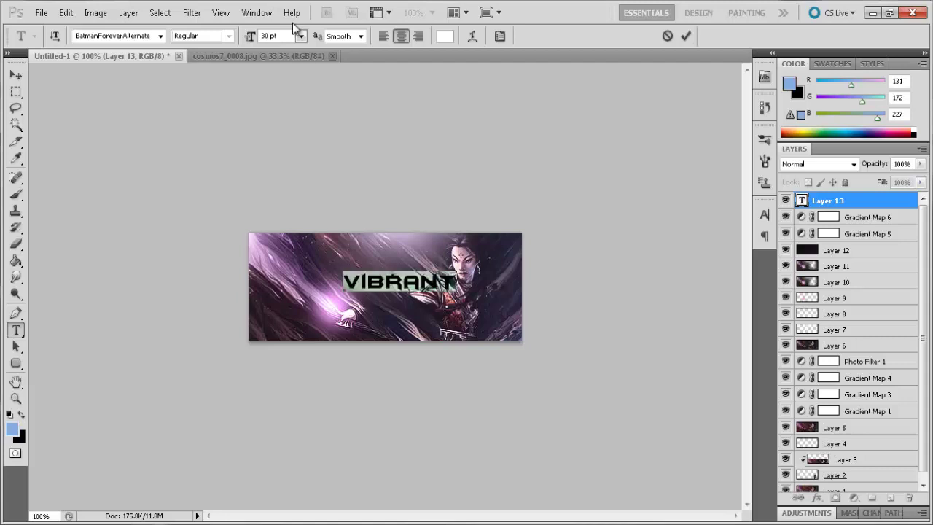
pyautogui.click(301, 36)
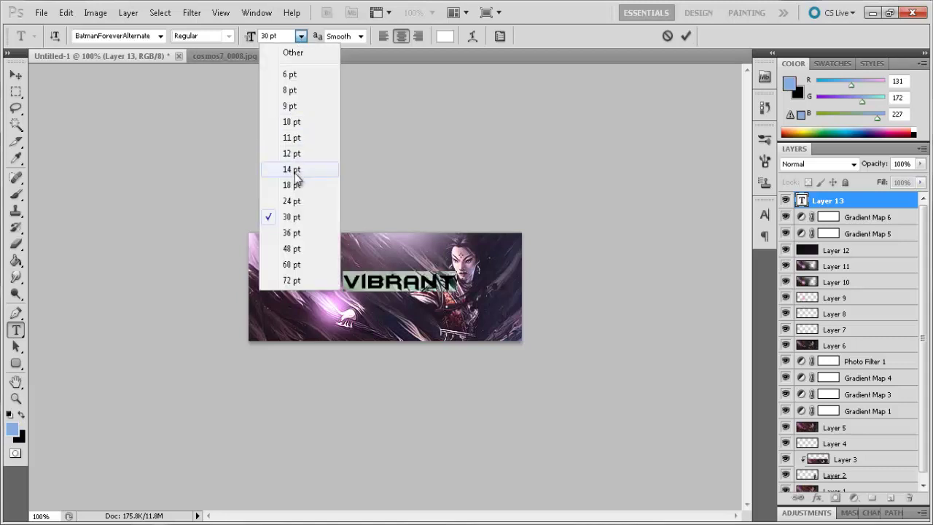